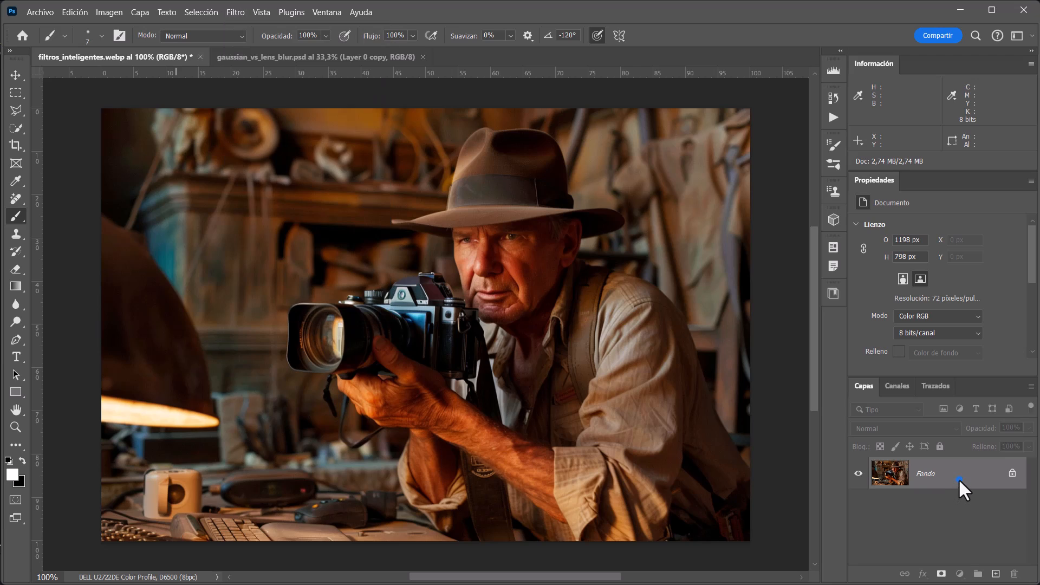
# - Apply the Oil Paint filter to the Fondo layer with stylization 8.5, cleanliness 8.3 and scale 7.1
pyautogui.click(234, 12)
pyautogui.moveTo(260, 195)
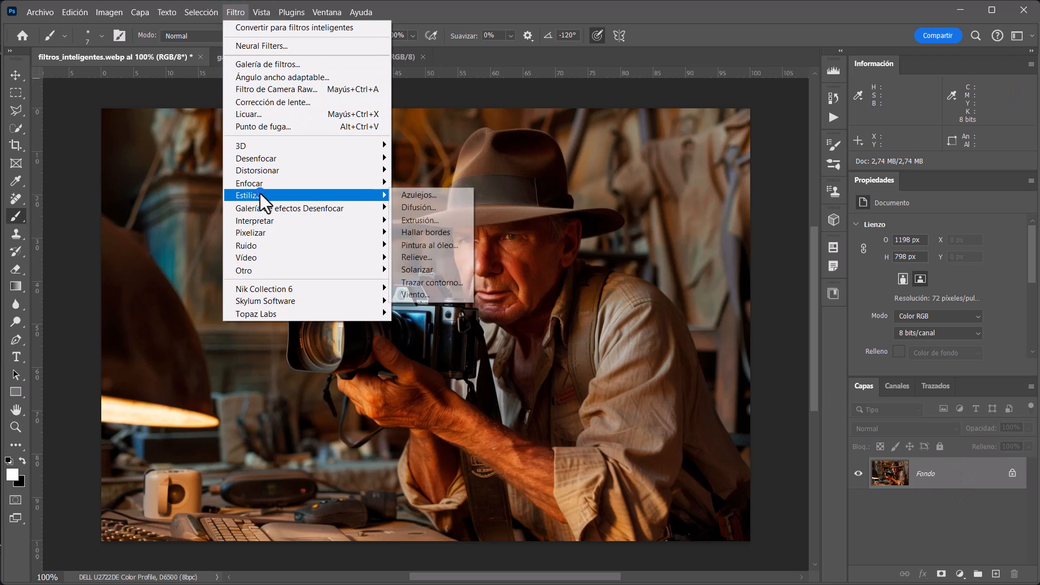
pyautogui.click(438, 249)
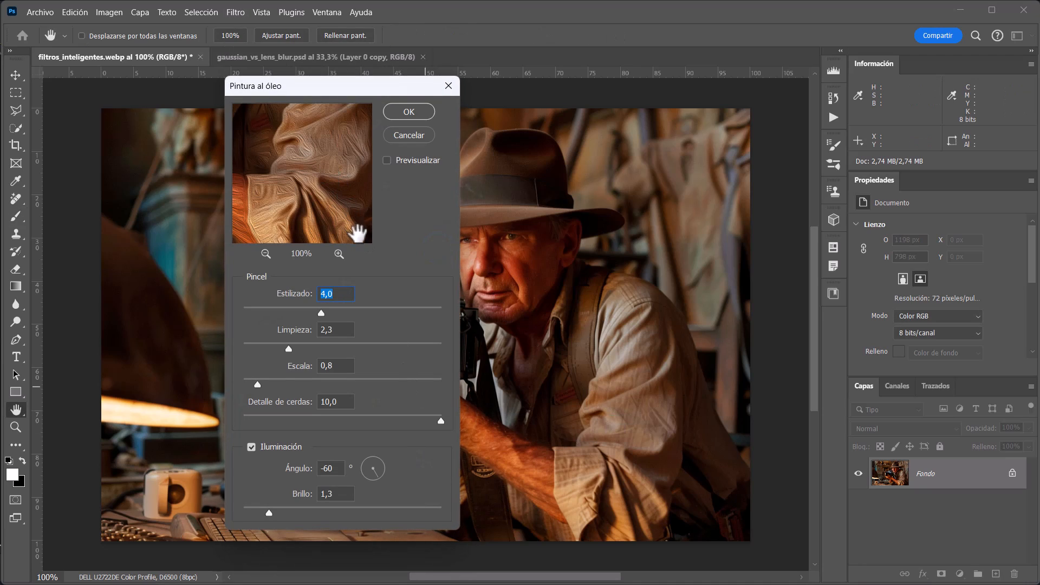
pyautogui.click(387, 311)
pyautogui.click(404, 343)
pyautogui.click(381, 381)
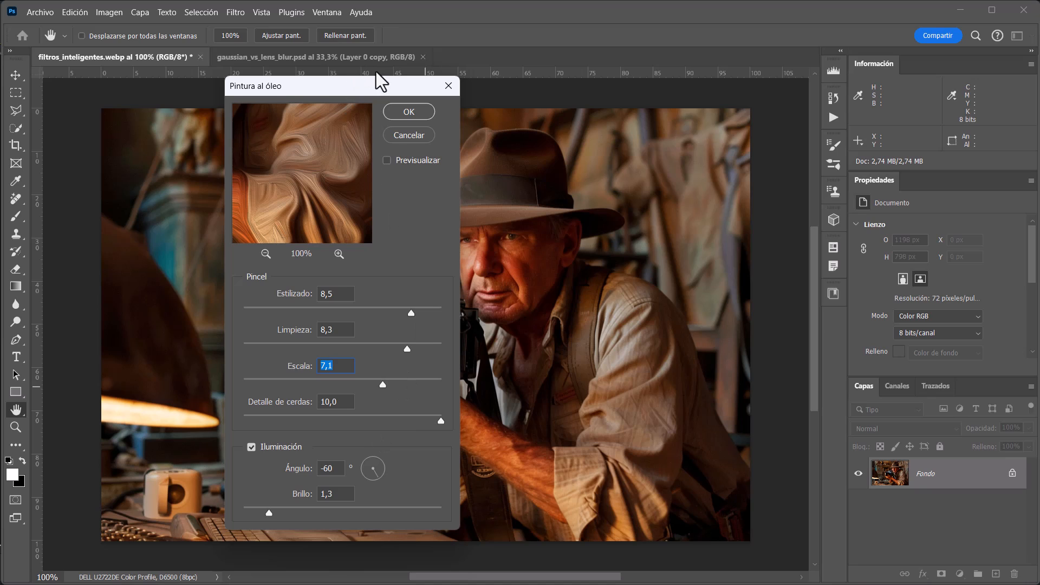
pyautogui.click(406, 111)
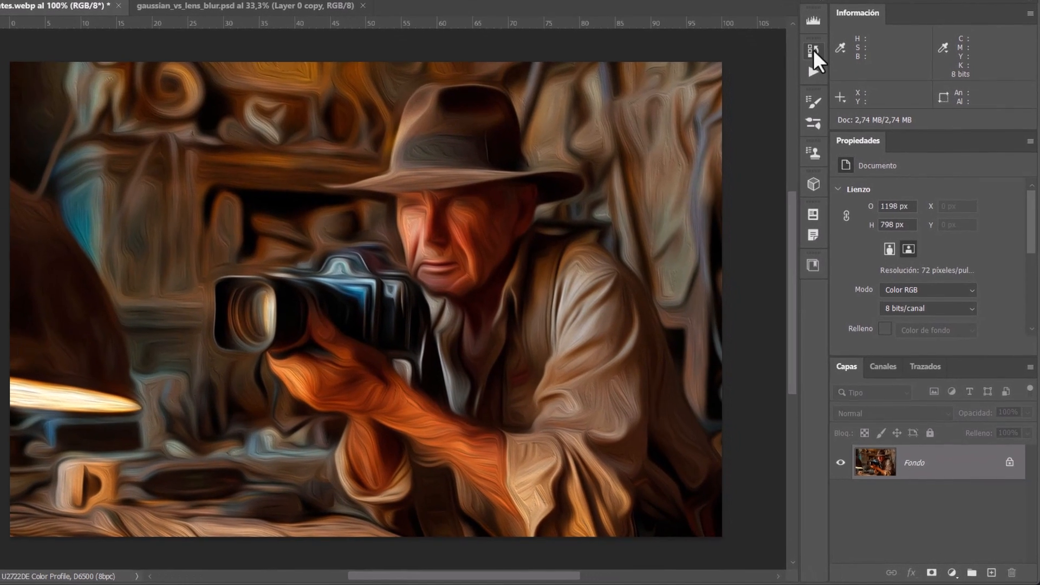
# - Compare the opened and oil-painted states in the document history and revert the image to the Abrir state
pyautogui.click(833, 98)
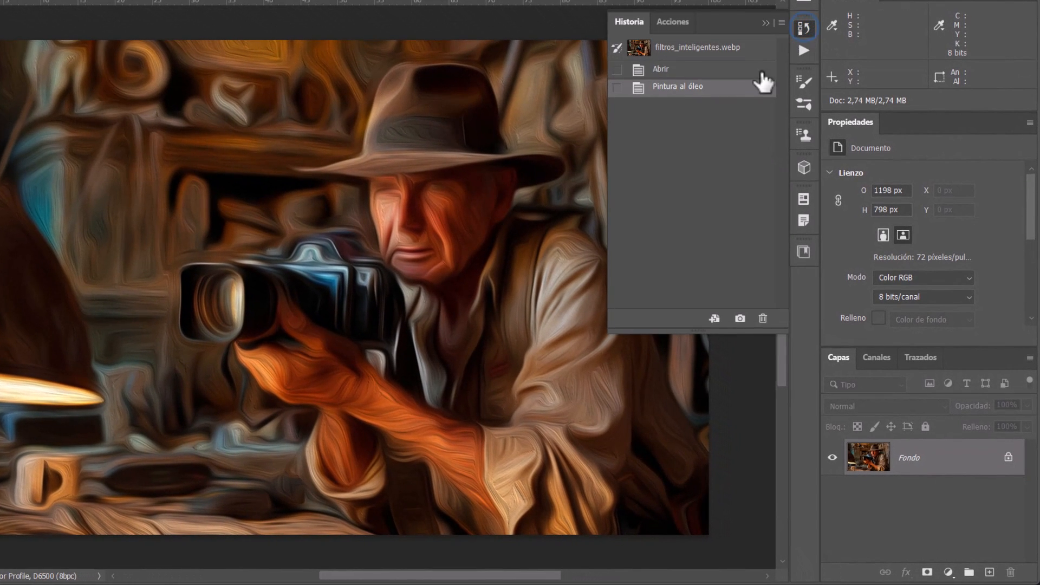
pyautogui.click(694, 70)
pyautogui.click(687, 89)
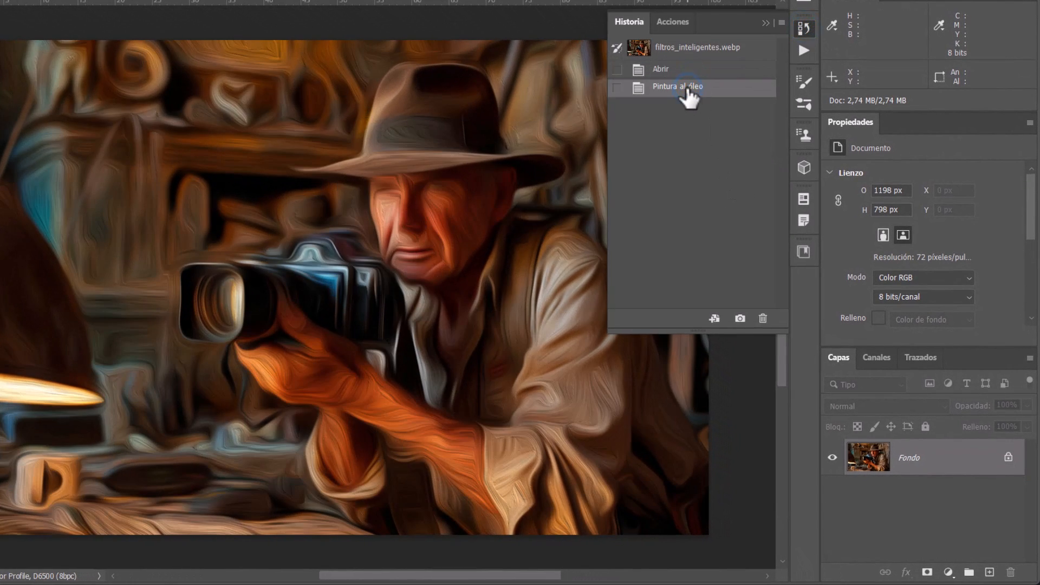
pyautogui.click(675, 70)
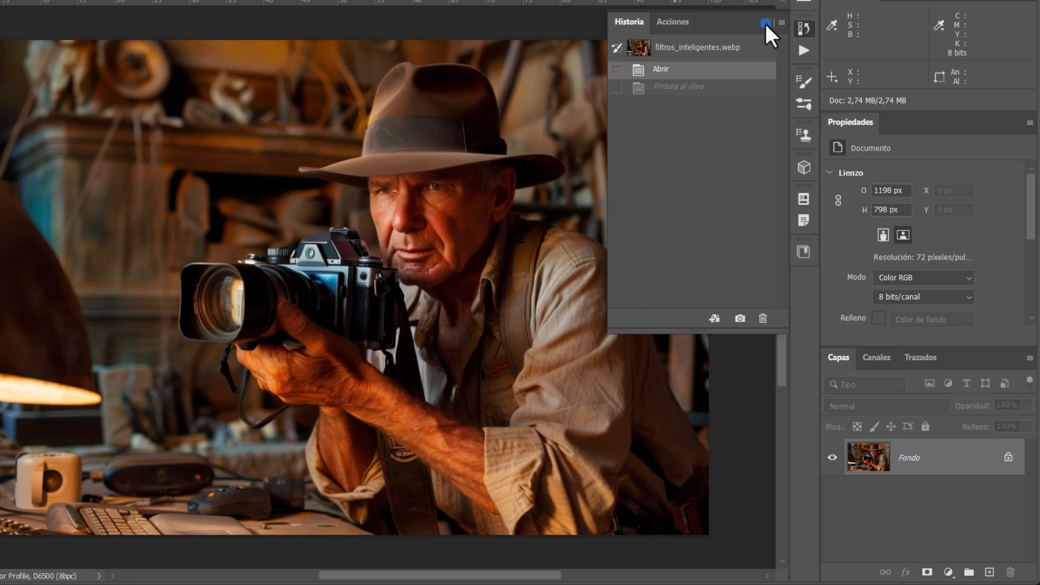
pyautogui.click(766, 24)
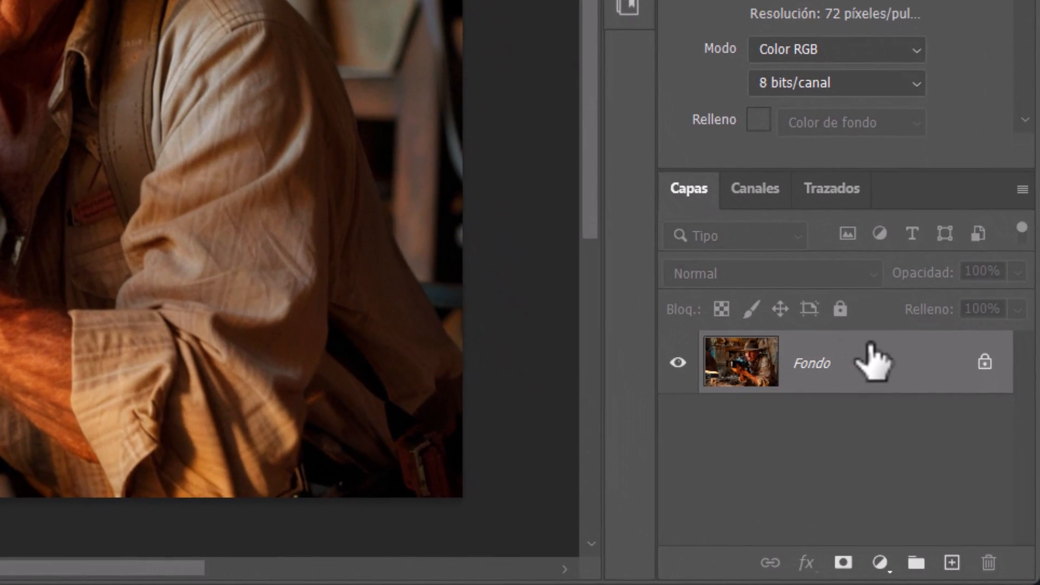
# - Convert the Fondo layer to a smart object and apply the Oil Paint filter with stylization 8.5, cleanliness 8.3 and scale 7.1
pyautogui.rightClick(875, 360)
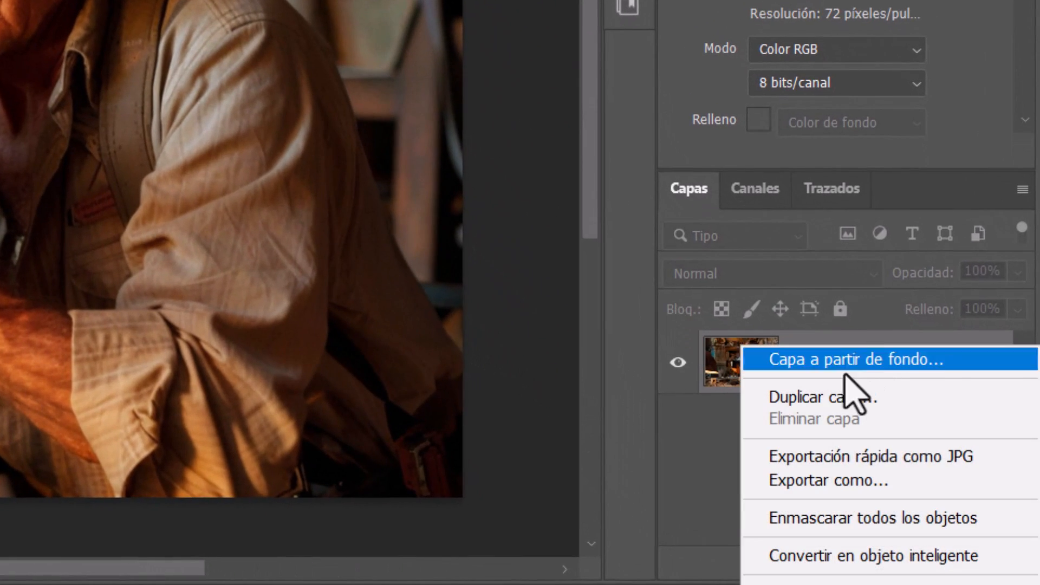
pyautogui.click(844, 564)
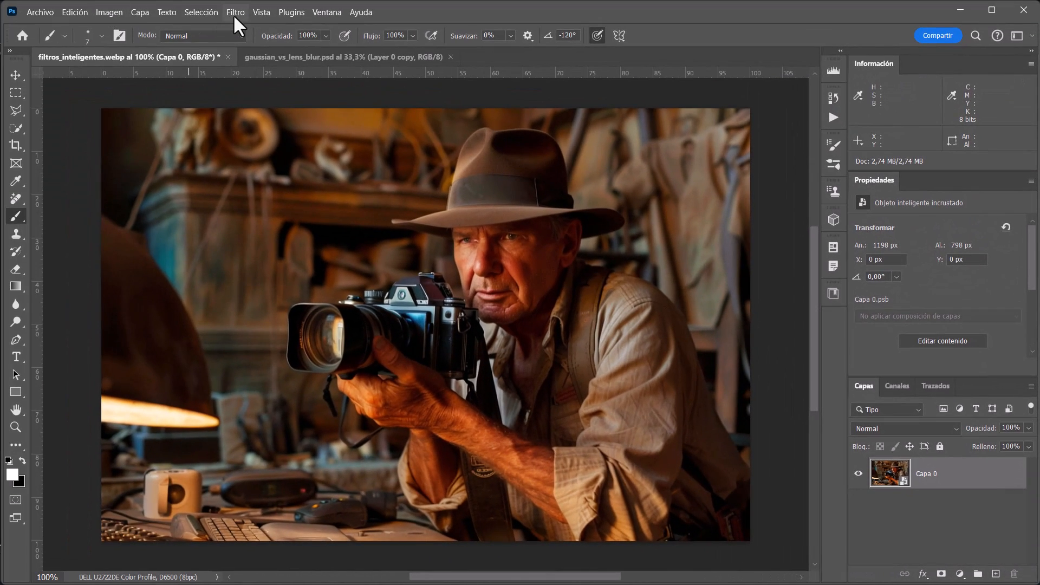
pyautogui.click(236, 12)
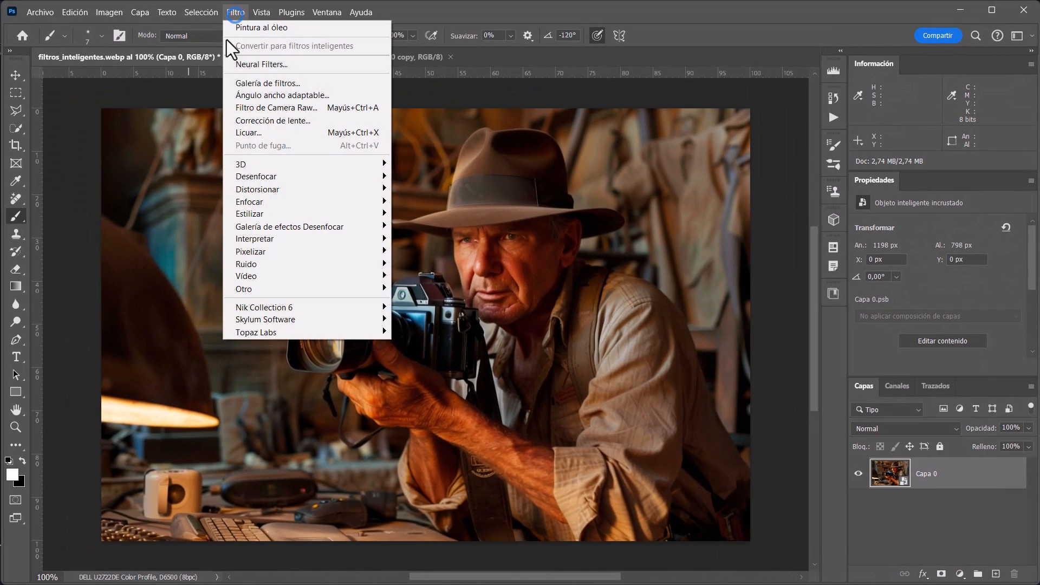
pyautogui.moveTo(290, 216)
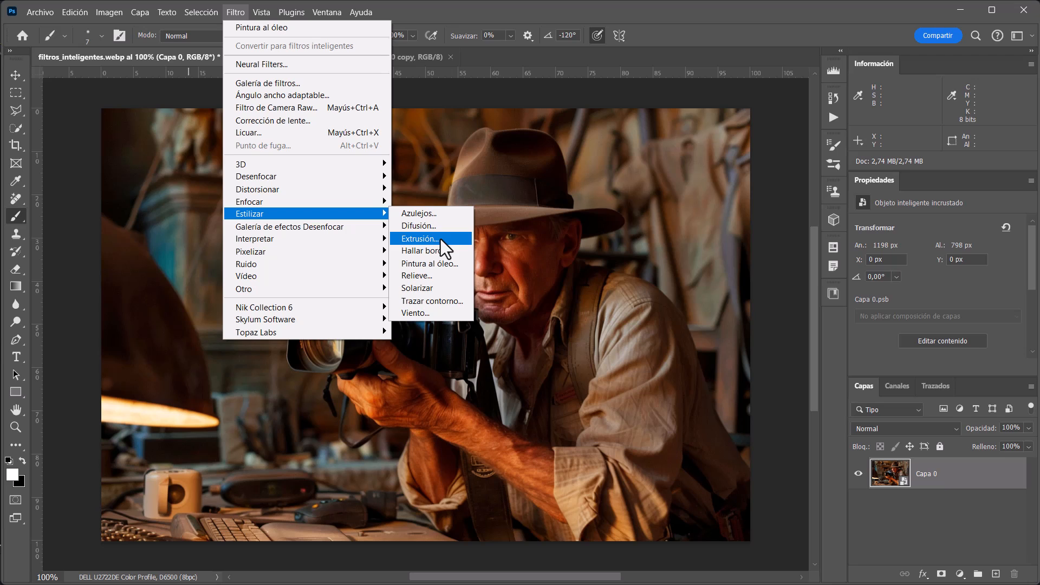
pyautogui.click(449, 268)
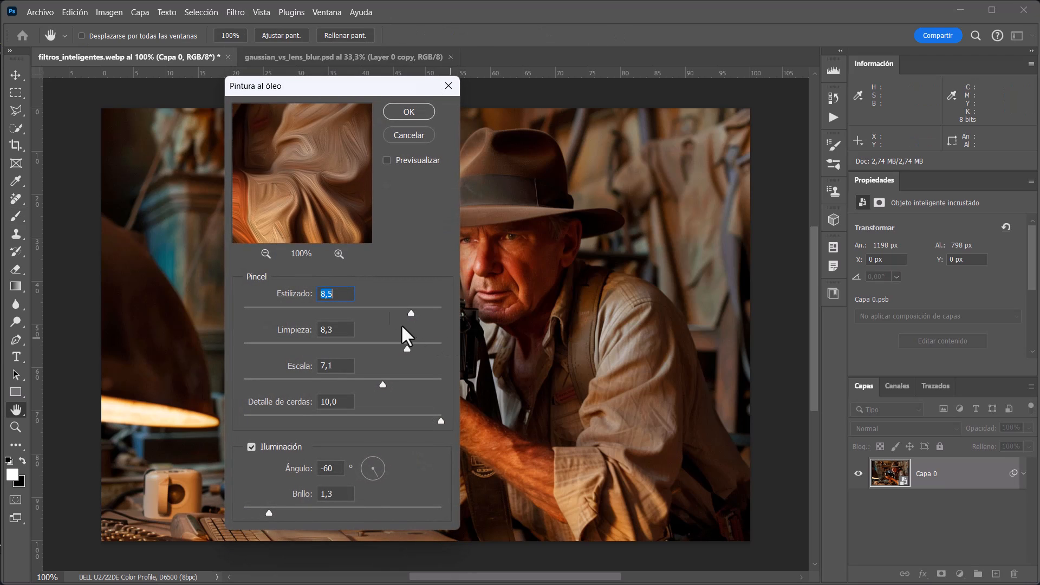
pyautogui.click(410, 116)
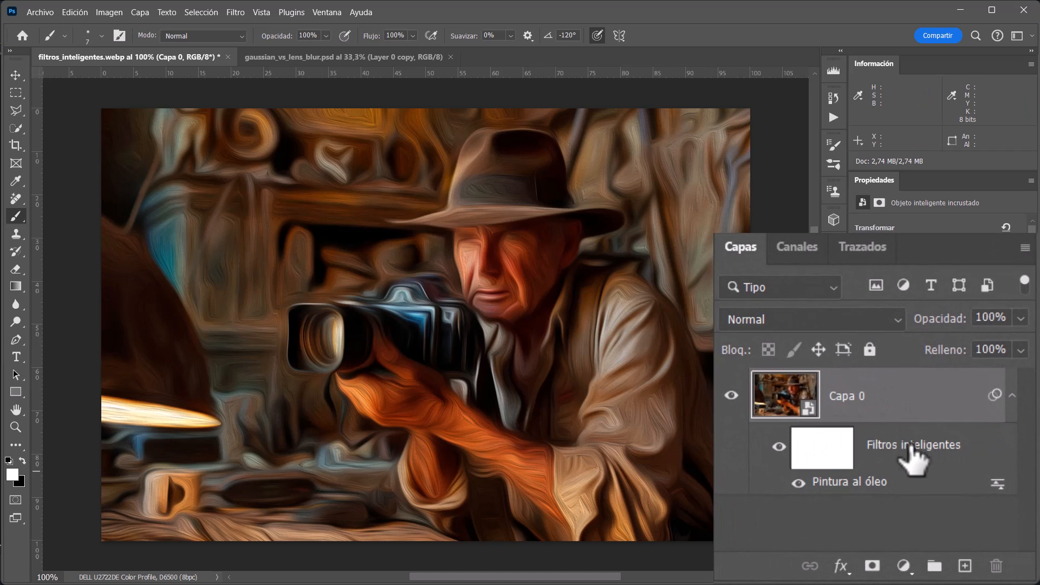
# - Turn the Oil Paint smart filter's visibility off and back on to compare the image with and without it
pyautogui.click(817, 444)
pyautogui.click(798, 484)
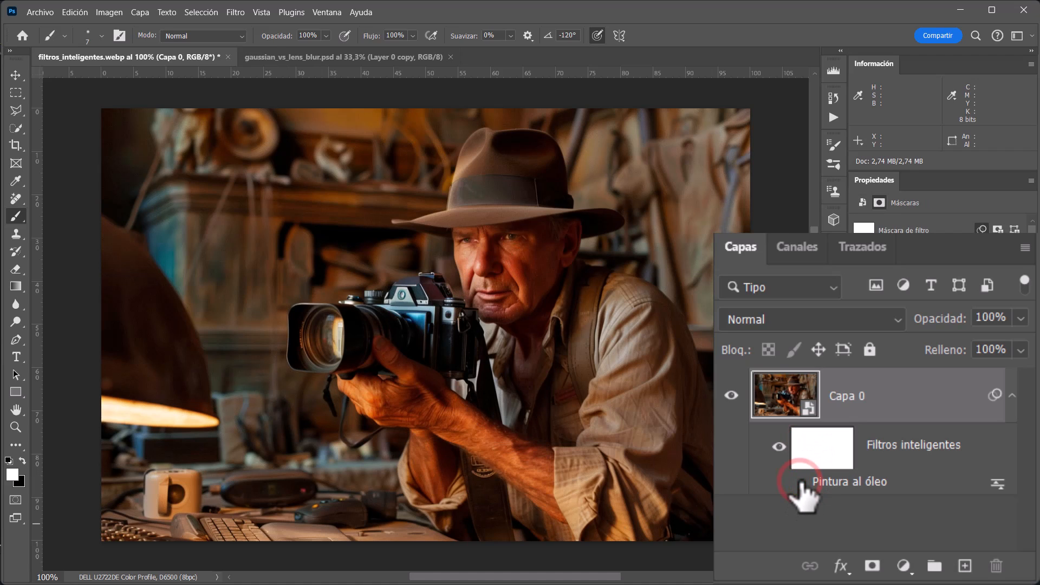
pyautogui.click(799, 483)
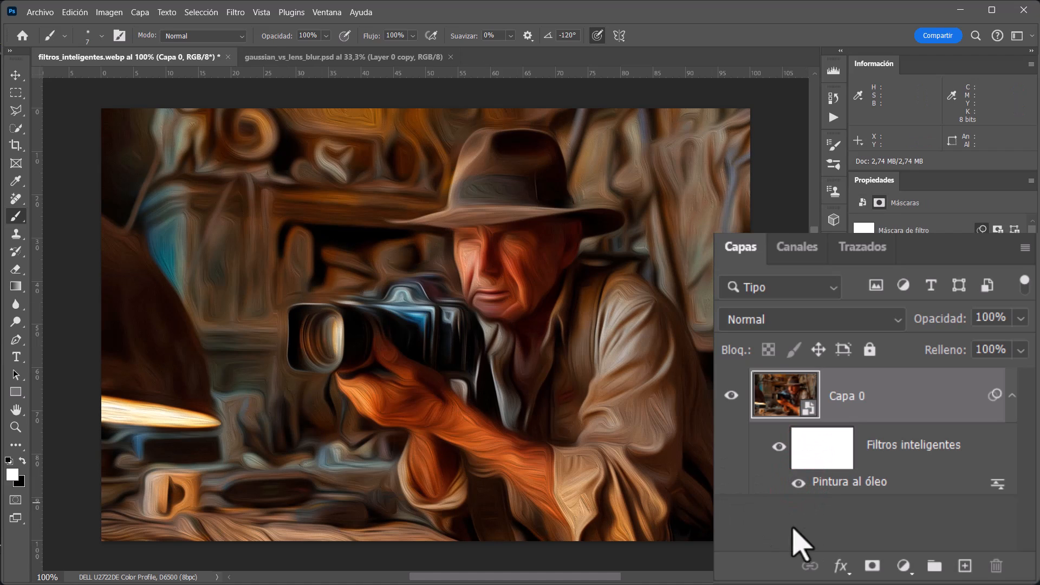
# - Reopen the Oil Paint smart filter's settings and reduce its stylization and cleanliness
pyautogui.doubleClick(861, 484)
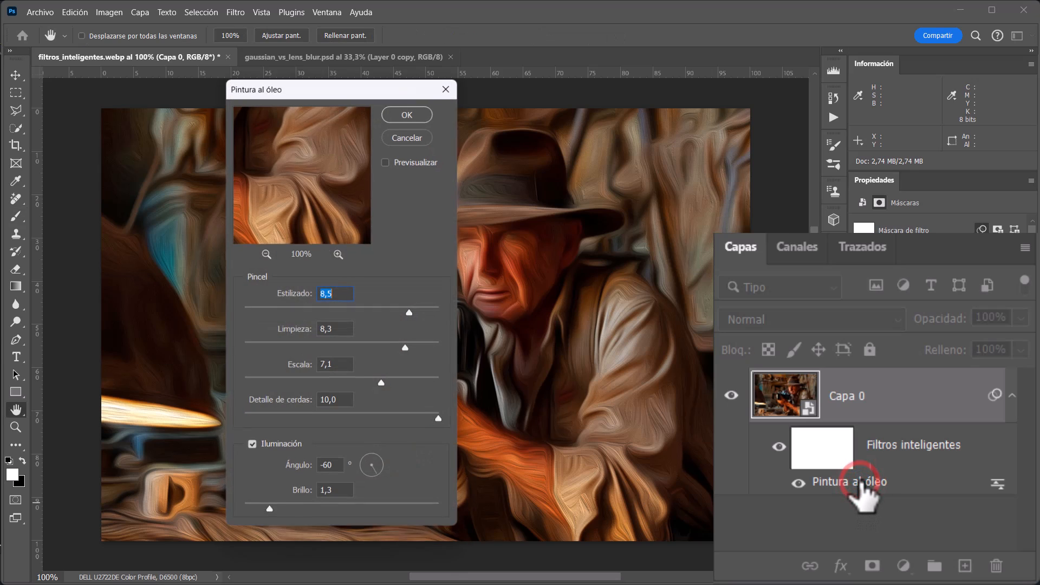
pyautogui.moveTo(324, 306); pyautogui.dragTo(323, 307)
pyautogui.moveTo(347, 340); pyautogui.dragTo(310, 319)
pyautogui.click(406, 113)
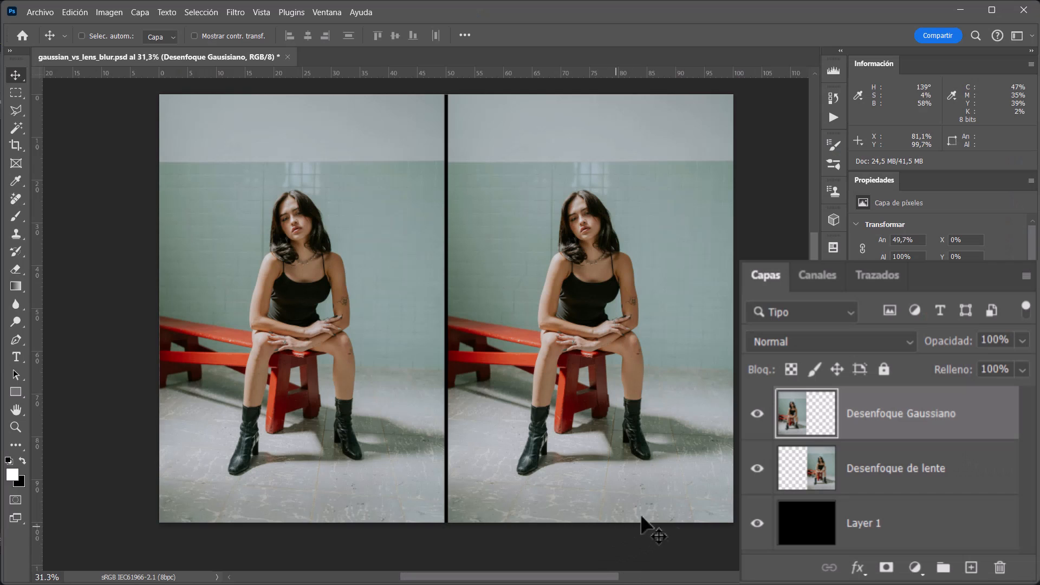
# - Hide and show the Desenfoque Gaussiano and Desenfoque de lente layers in turn to check which half each holds
pyautogui.click(758, 414)
pyautogui.click(758, 415)
pyautogui.click(757, 469)
pyautogui.click(757, 469)
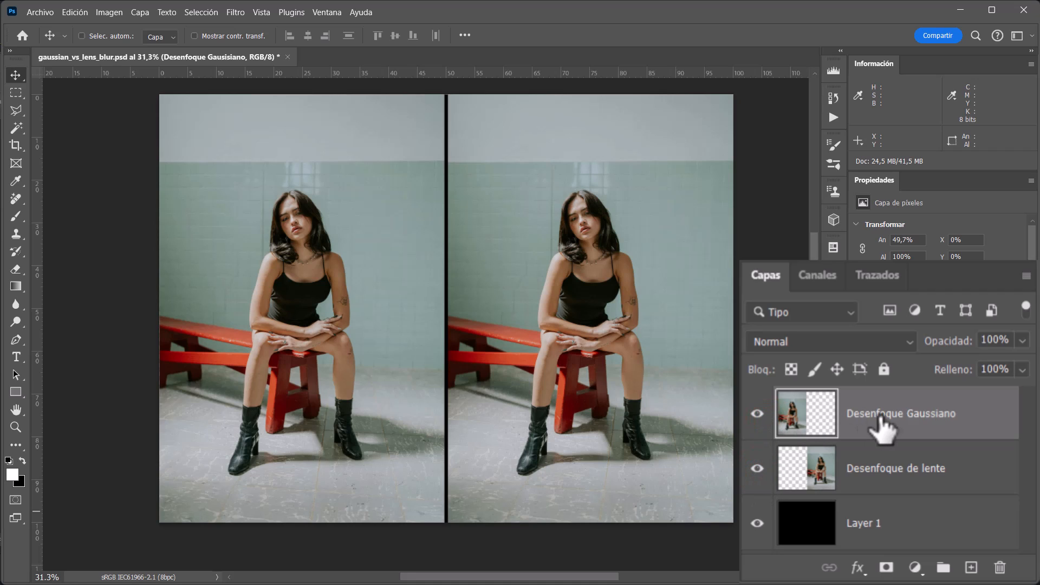
# - Apply a Gaussian Blur with a 20-pixel radius to the Desenfoque Gaussiano layer
pyautogui.click(235, 13)
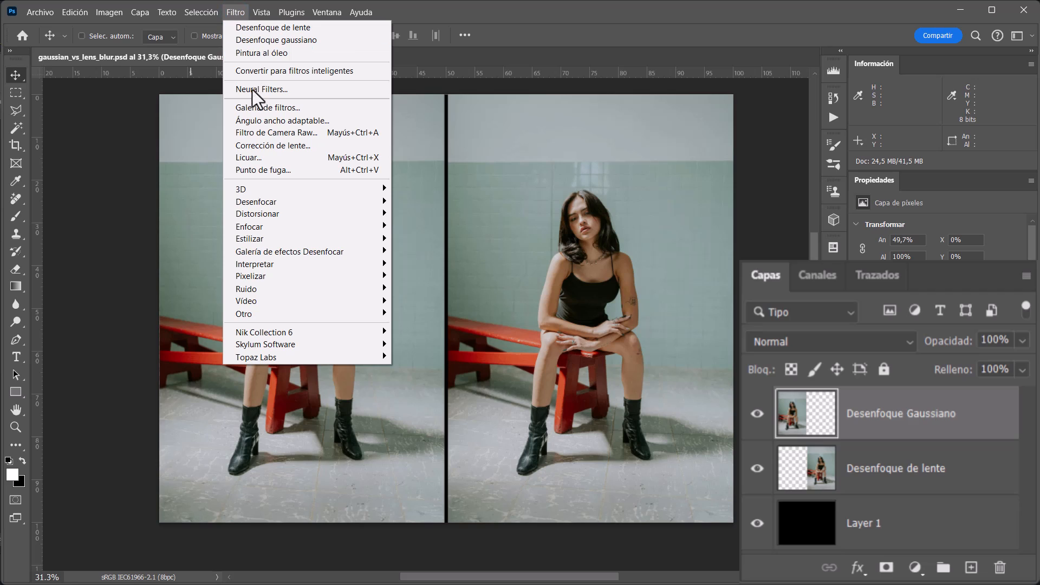
pyautogui.moveTo(303, 200)
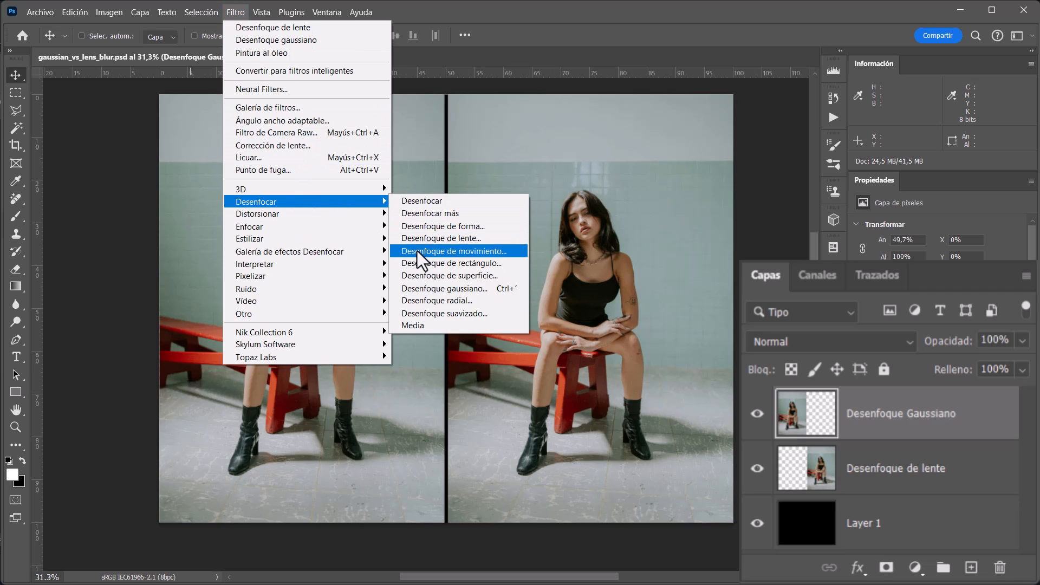
pyautogui.click(467, 287)
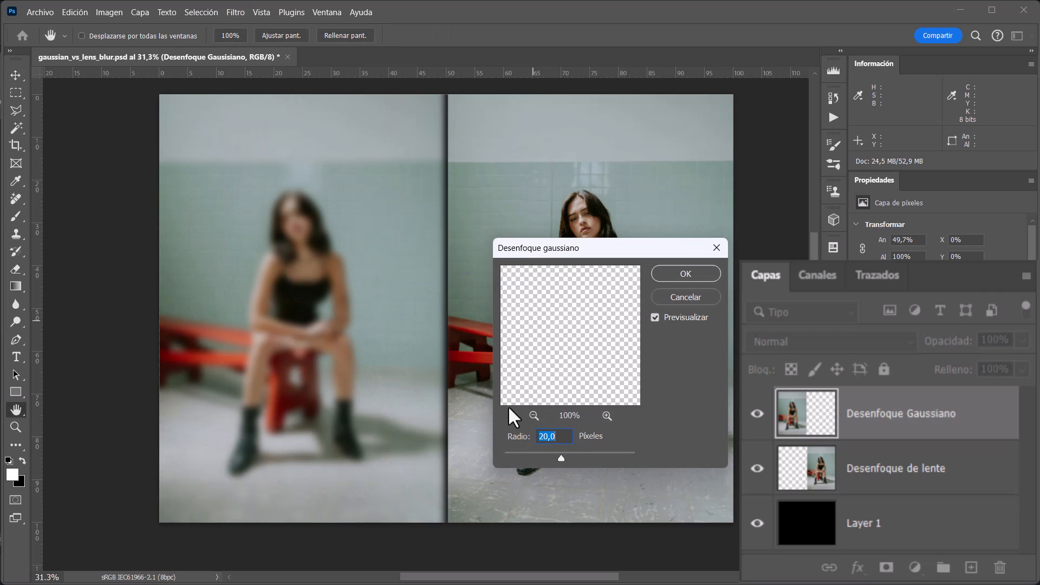
pyautogui.click(674, 280)
# - Start a Lens Blur on the Desenfoque de lente layer with the preview set to Más exacto and the depth map source to Ninguno
pyautogui.click(895, 469)
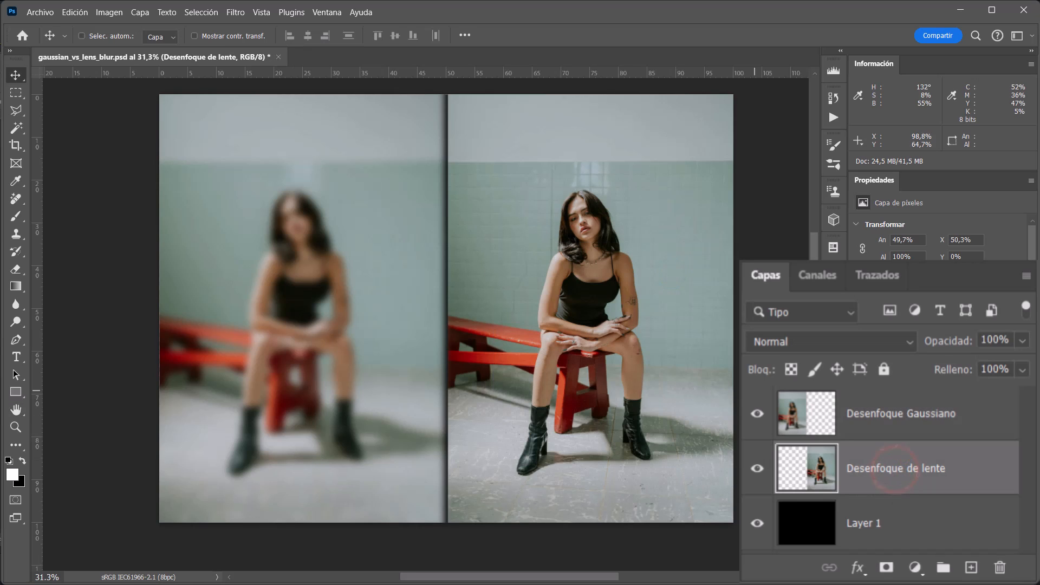
pyautogui.click(236, 12)
pyautogui.moveTo(283, 202)
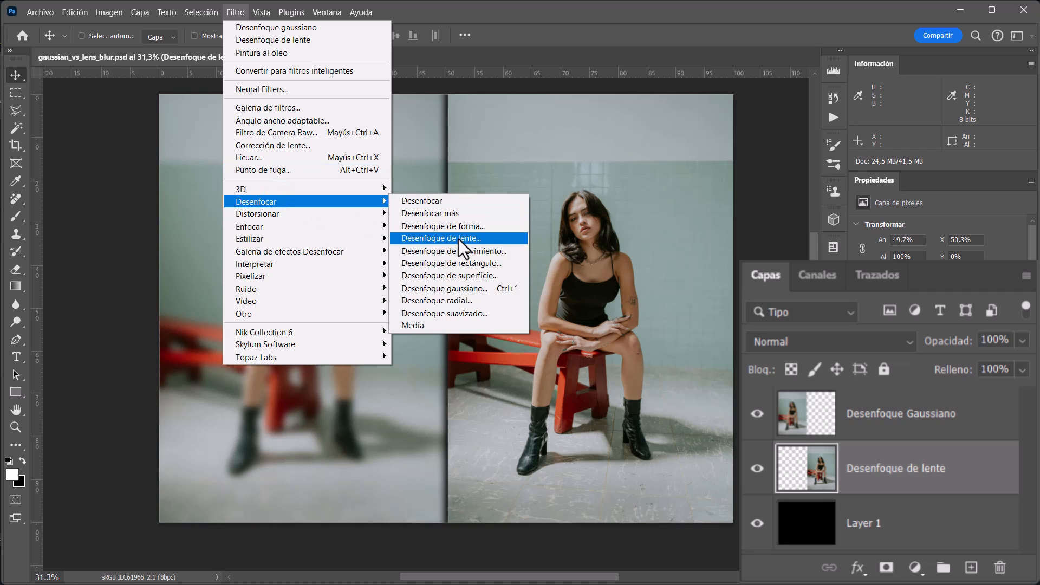
pyautogui.click(486, 239)
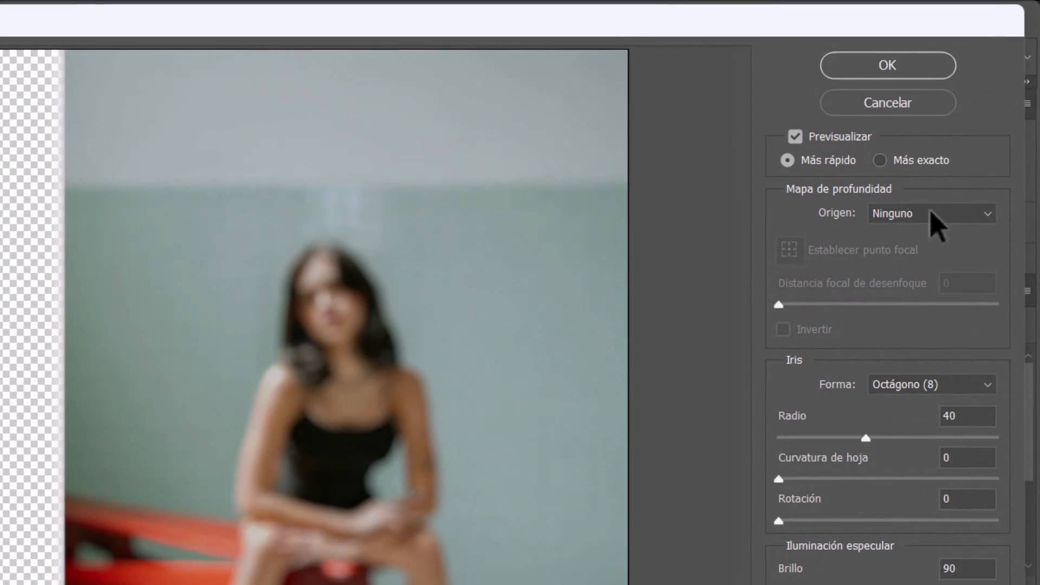
pyautogui.click(910, 161)
pyautogui.click(906, 216)
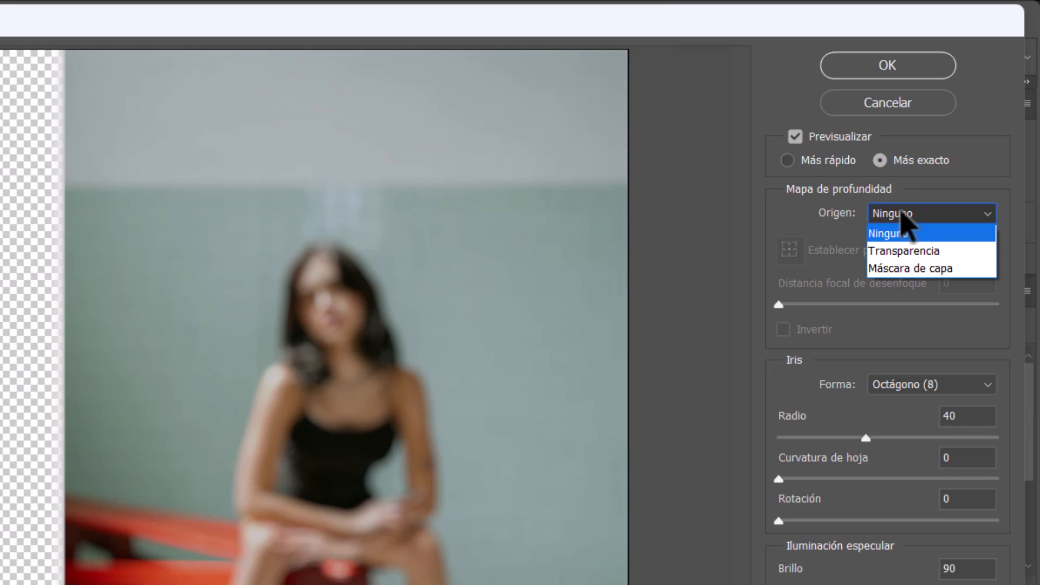
pyautogui.click(901, 213)
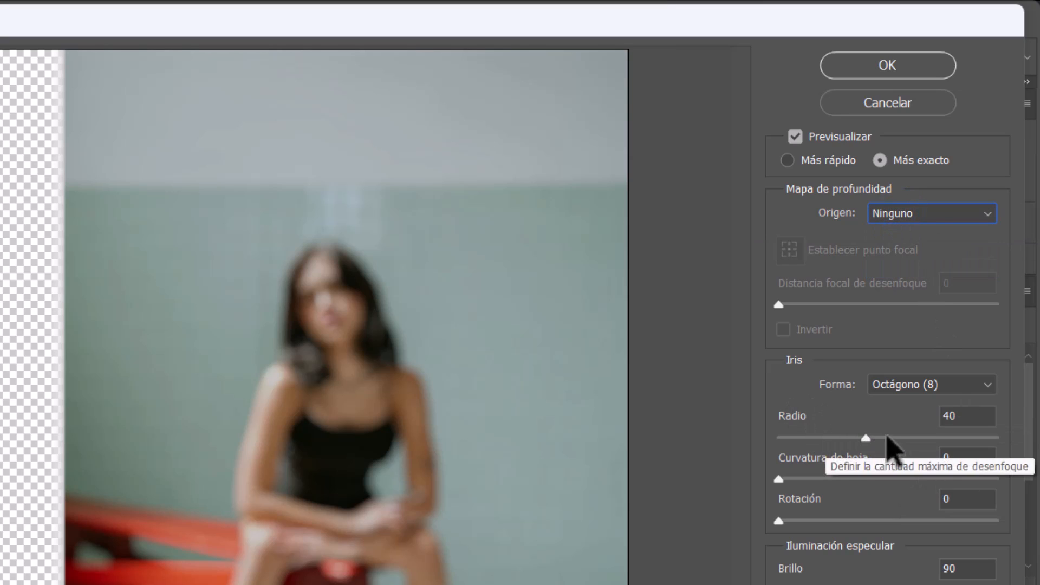
# - Try the Triángulo (3) iris shape for the lens blur and restore Octágono (8)
pyautogui.click(968, 416)
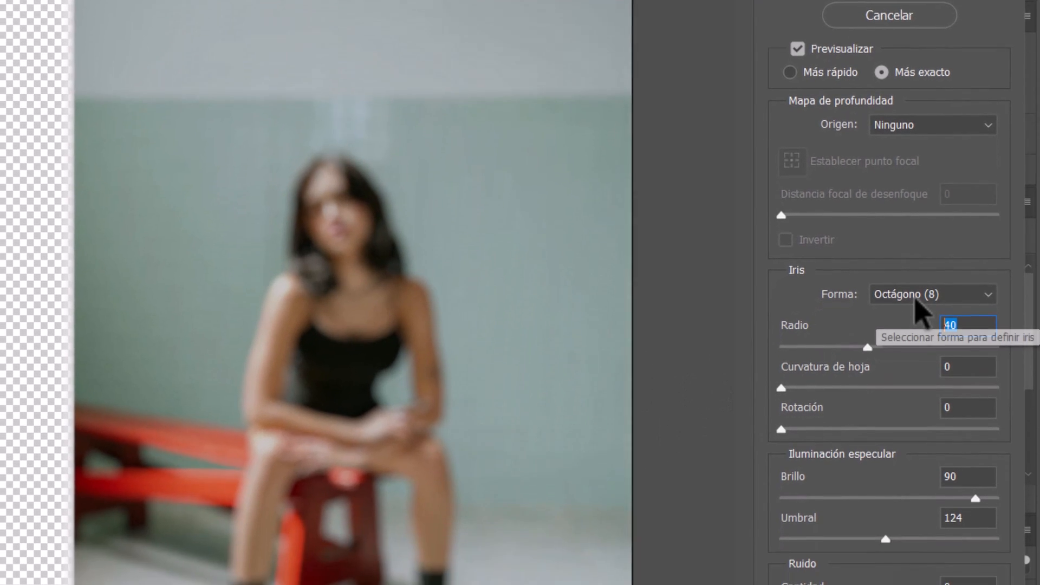
pyautogui.click(916, 300)
pyautogui.click(903, 312)
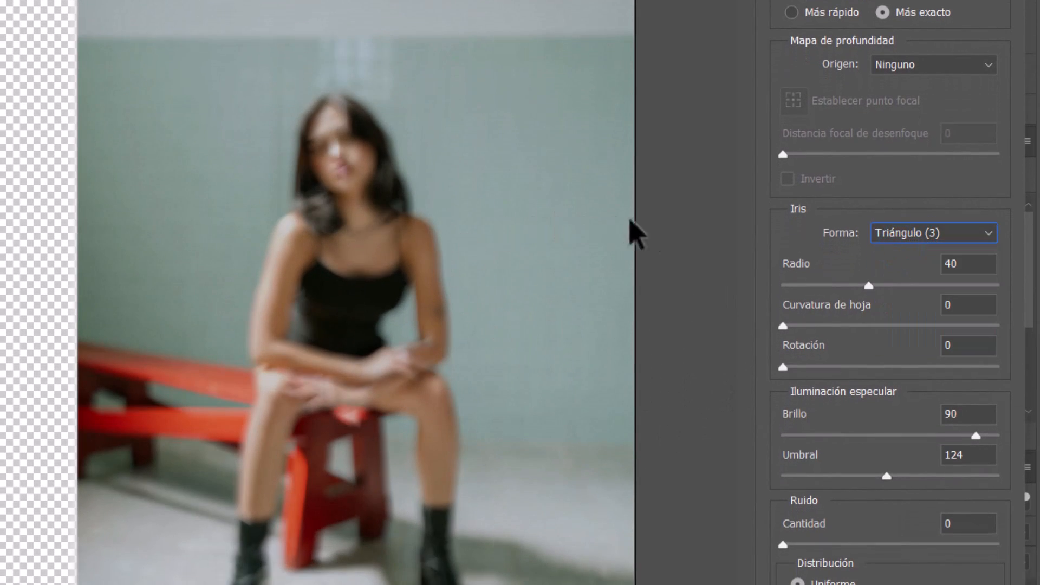
pyautogui.click(901, 242)
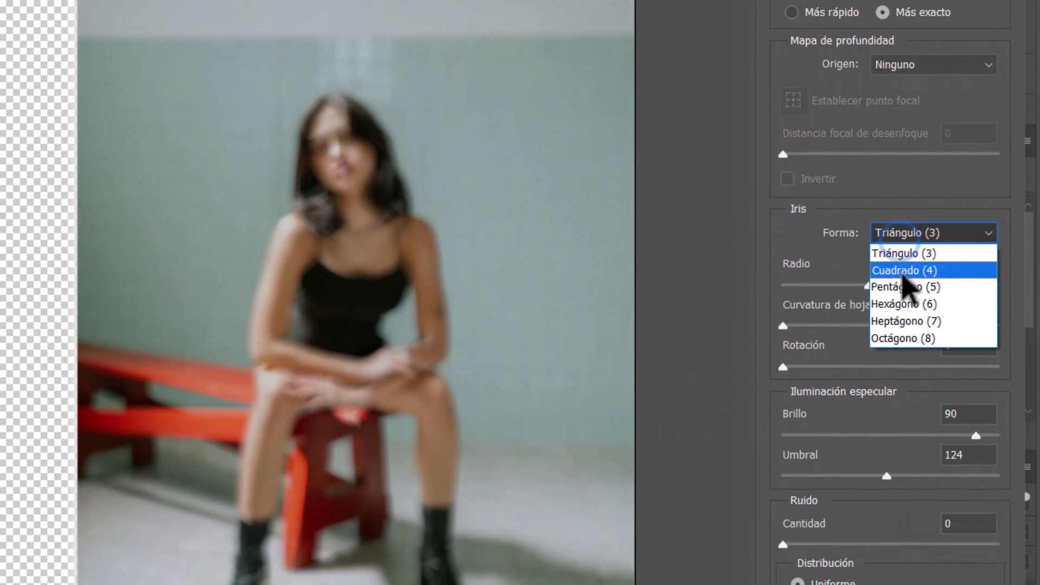
pyautogui.click(910, 340)
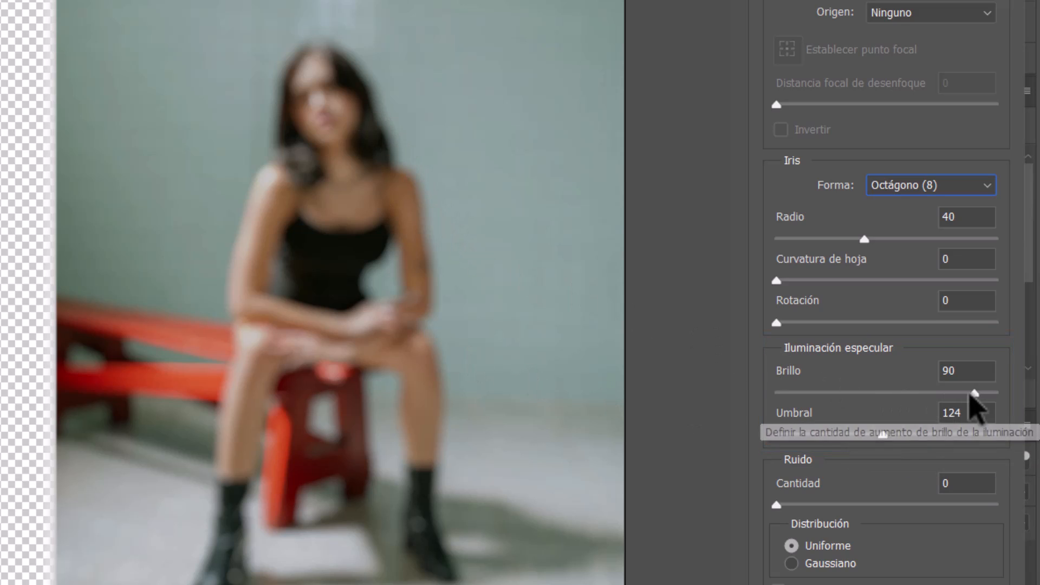
# - Try a specular highlight brightness of 35, set it to 84, and inspect the blurred highlights up close in the preview
pyautogui.moveTo(975, 399); pyautogui.dragTo(861, 401)
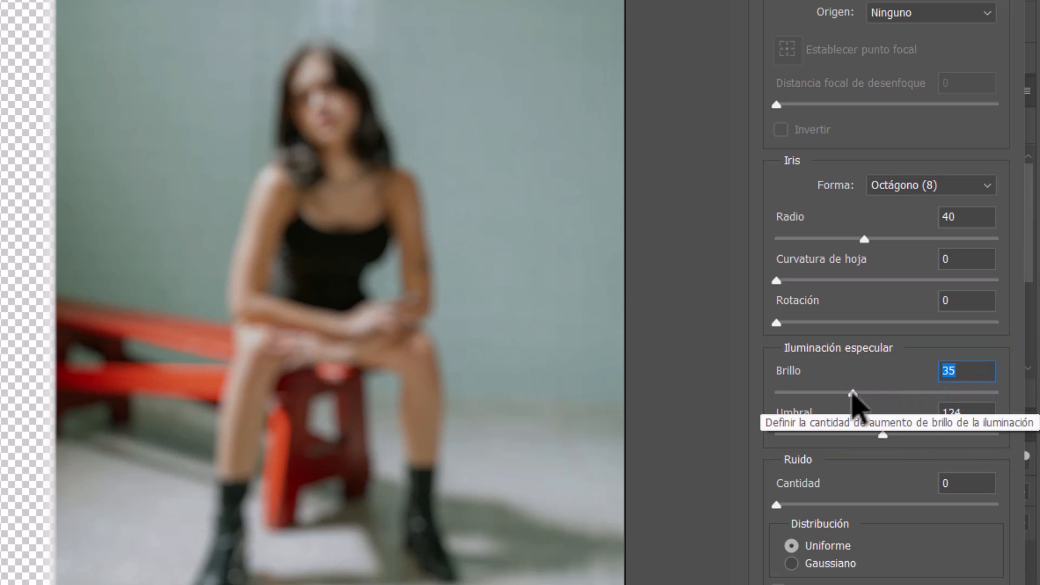
pyautogui.click(959, 393)
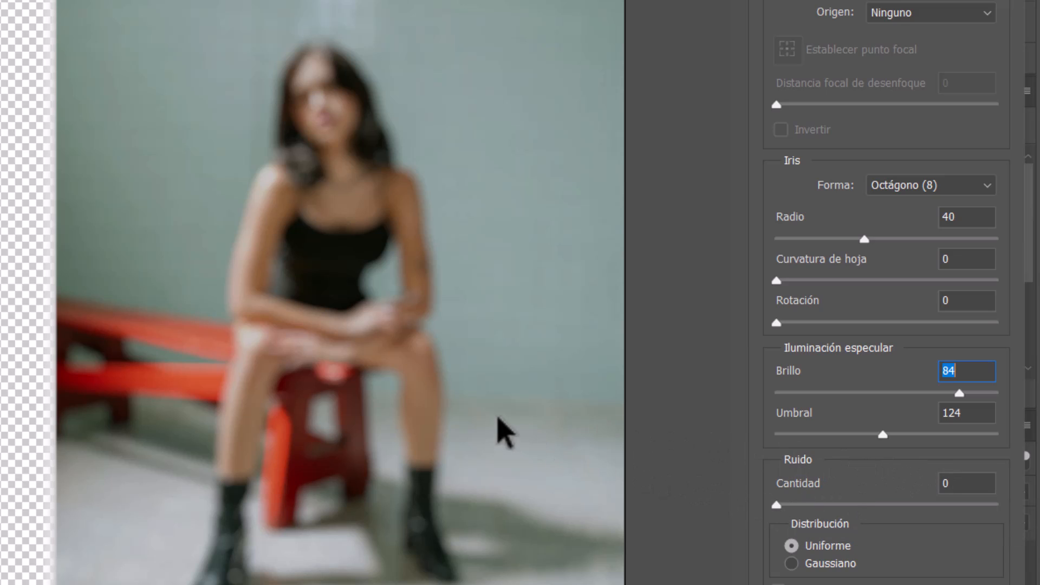
pyautogui.moveTo(294, 355); pyautogui.dragTo(548, 548)
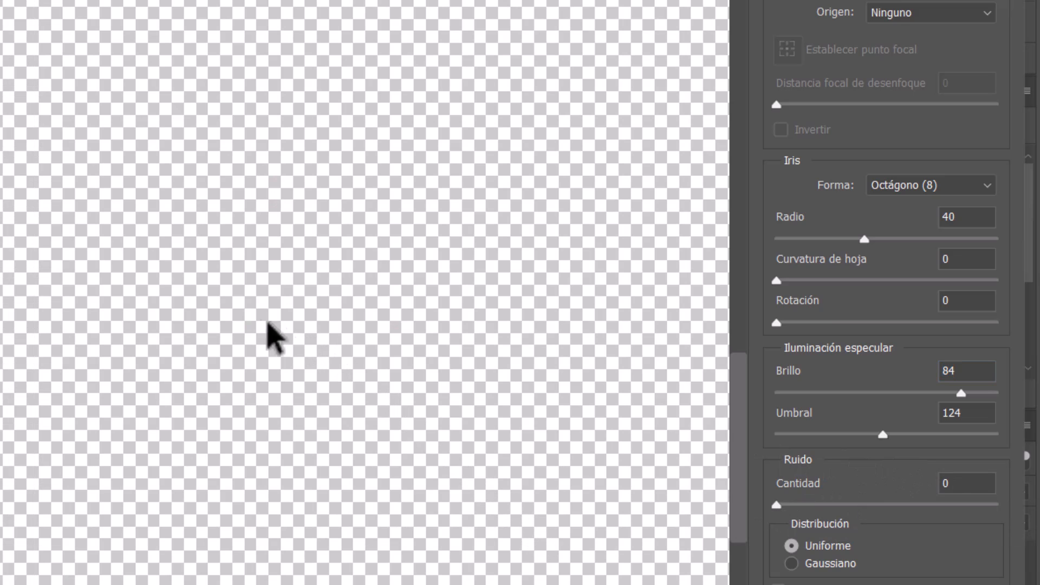
pyautogui.moveTo(197, 209); pyautogui.dragTo(520, 185)
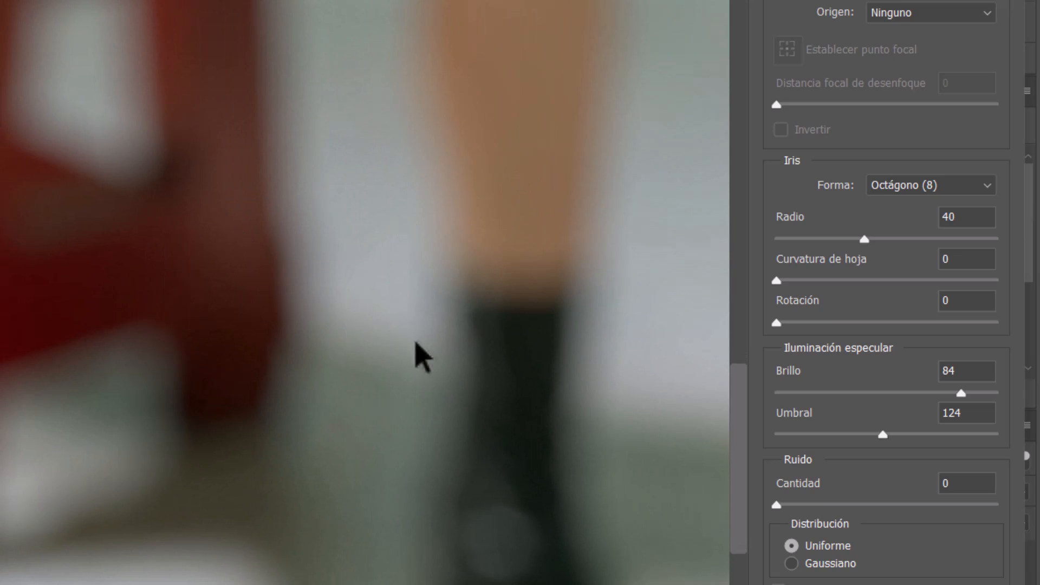
# - Try a noise amount of 3 for the lens blur and restore it to 0
pyautogui.click(952, 484)
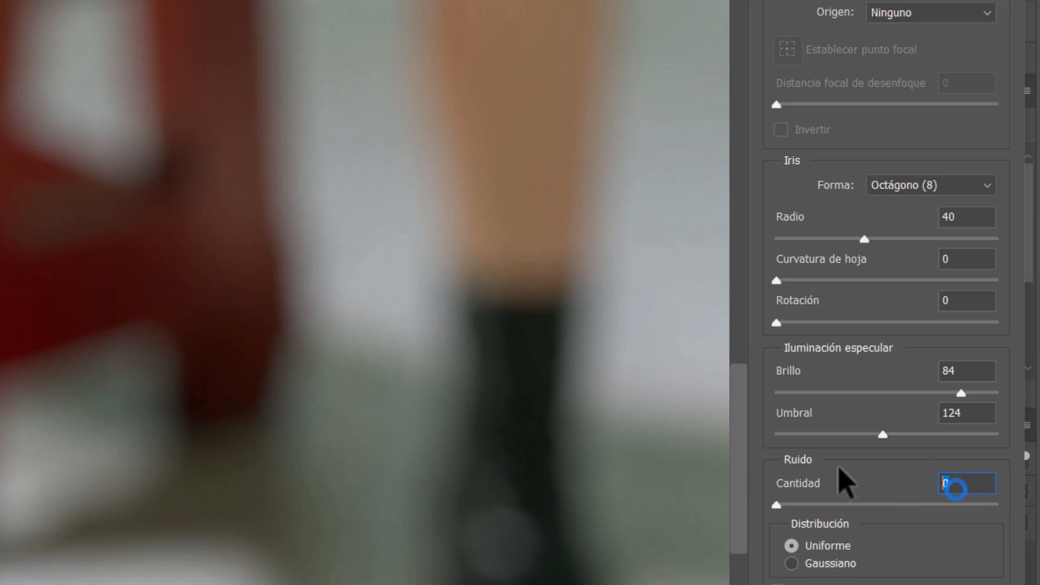
pyautogui.write('1')
pyautogui.click(957, 479)
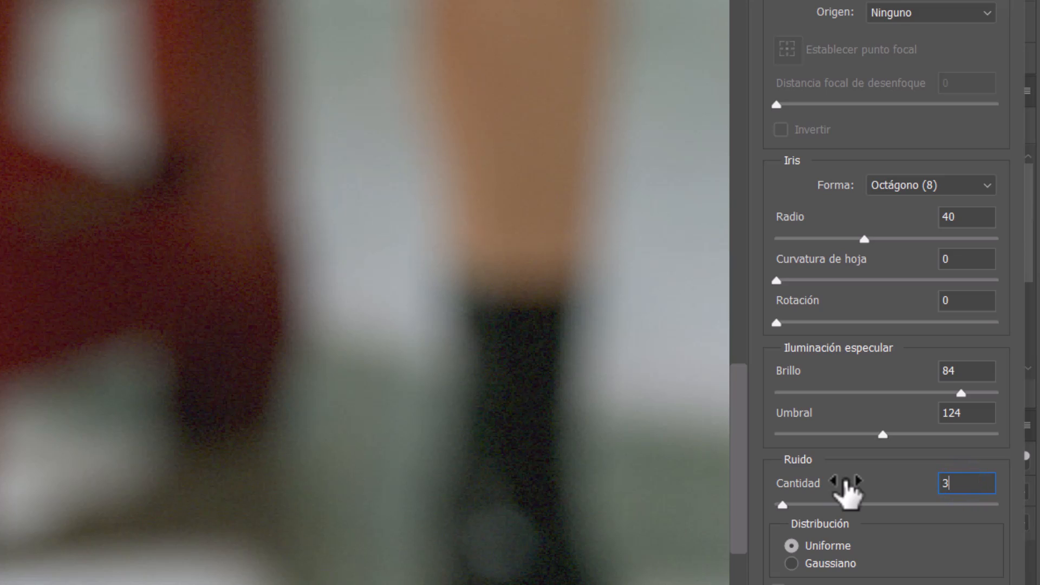
pyautogui.click(901, 490)
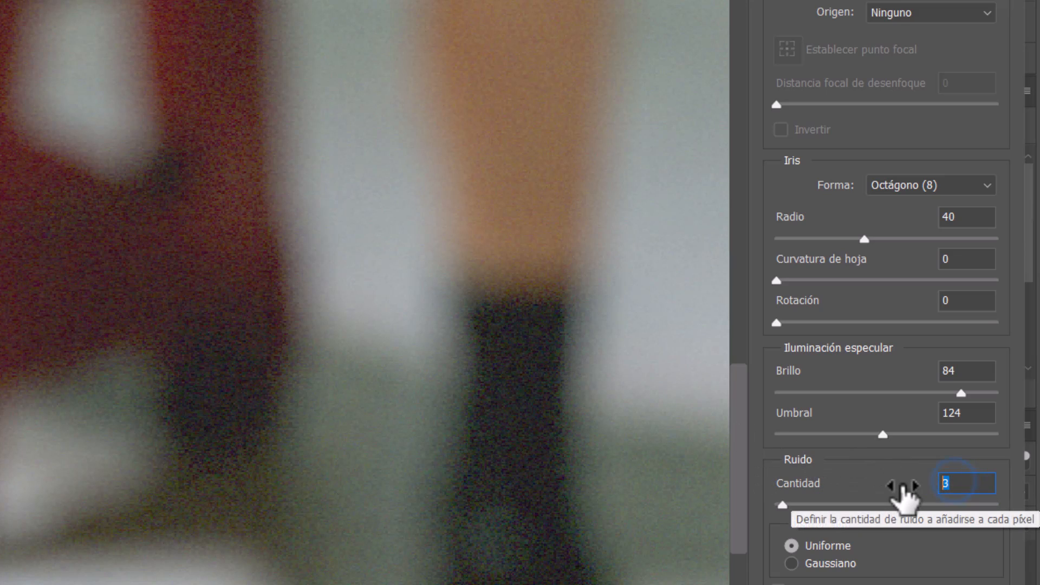
pyautogui.write('0')
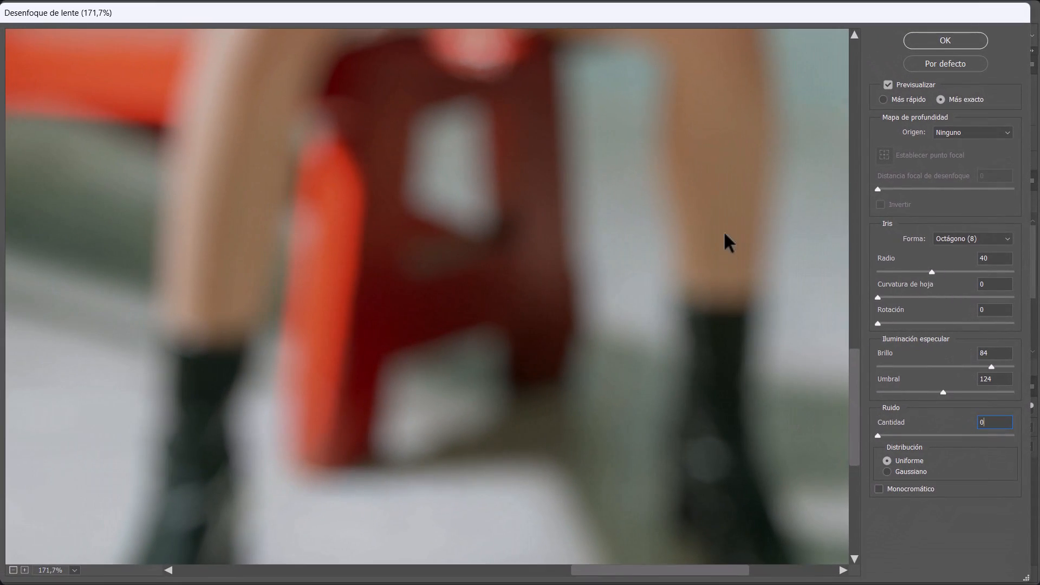
# - Check the blur on the whole figure in the preview and apply the lens blur with a radius of 40
pyautogui.scroll(-2, 725, 234)
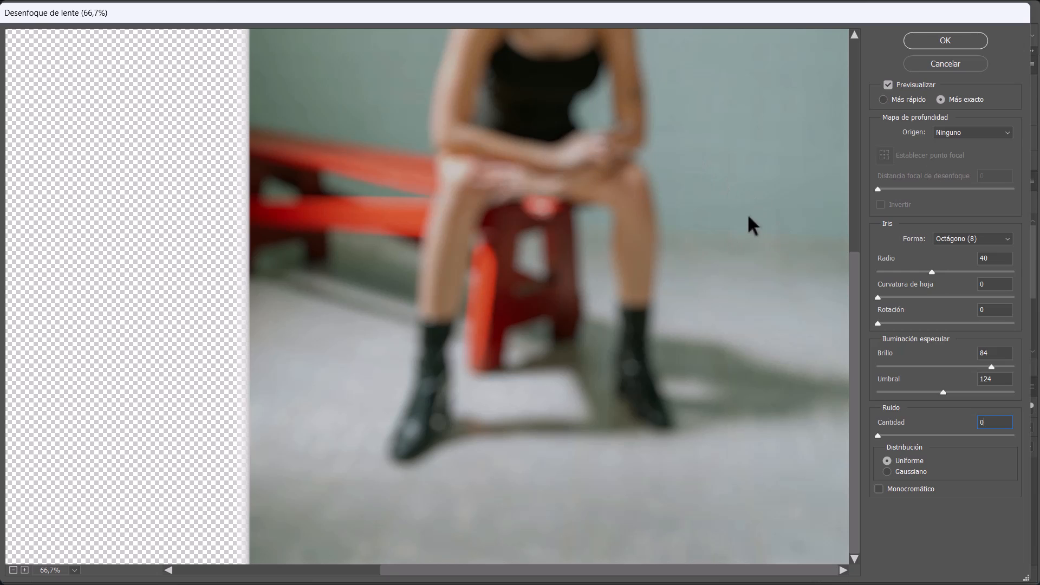
pyautogui.moveTo(696, 193); pyautogui.dragTo(656, 321)
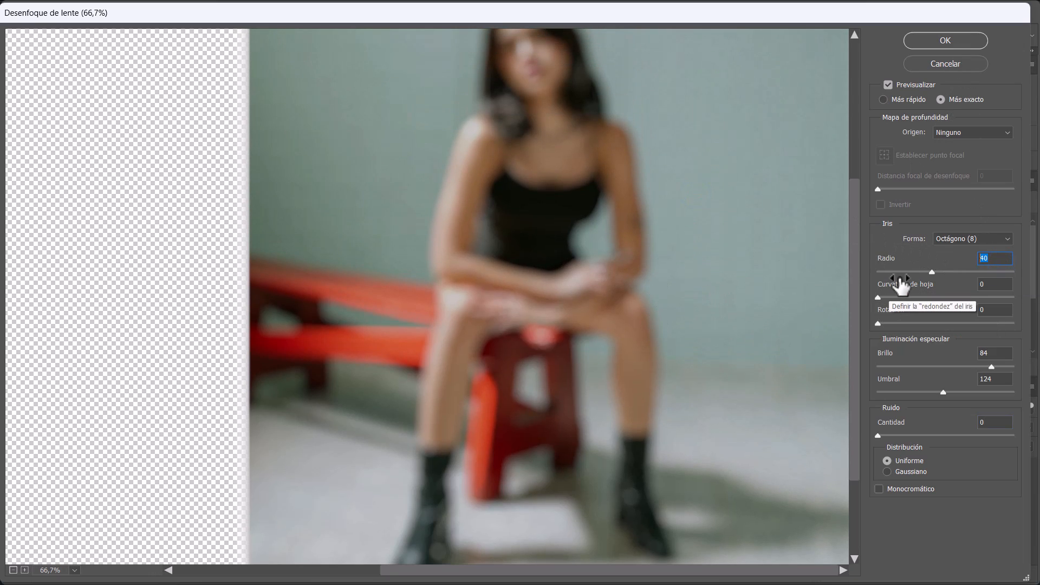
pyautogui.click(948, 39)
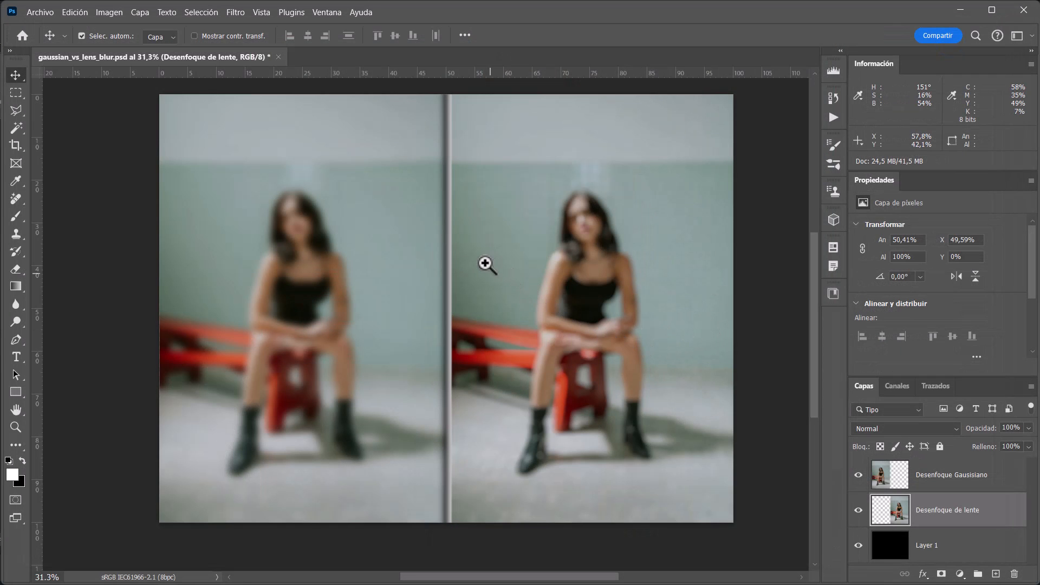
# - Compare the woman's blurred face up close in the Gaussian Blur and Lens Blur copies
pyautogui.scroll(3, 490, 268)
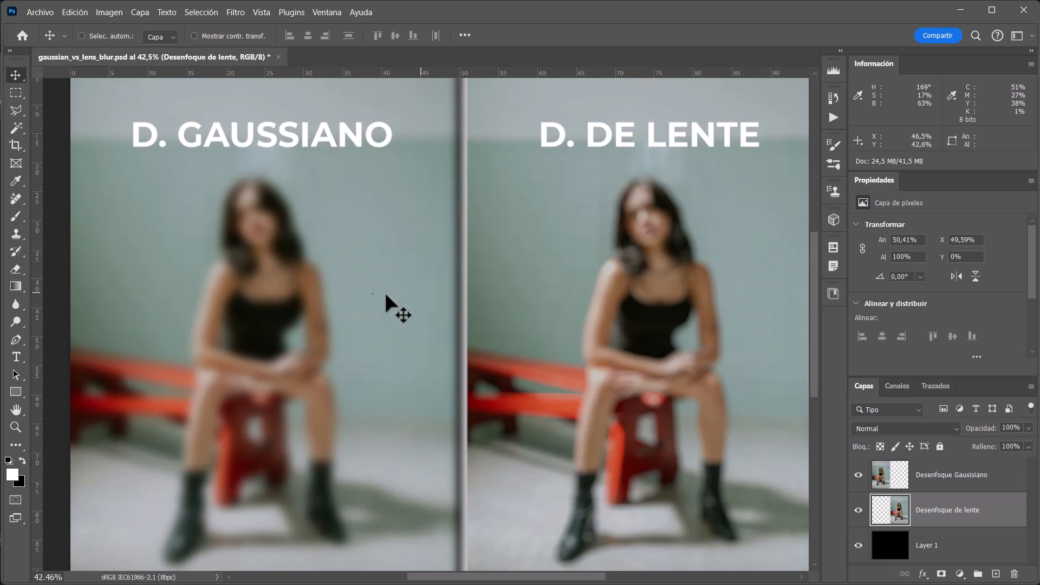
pyautogui.scroll(8, 315, 272)
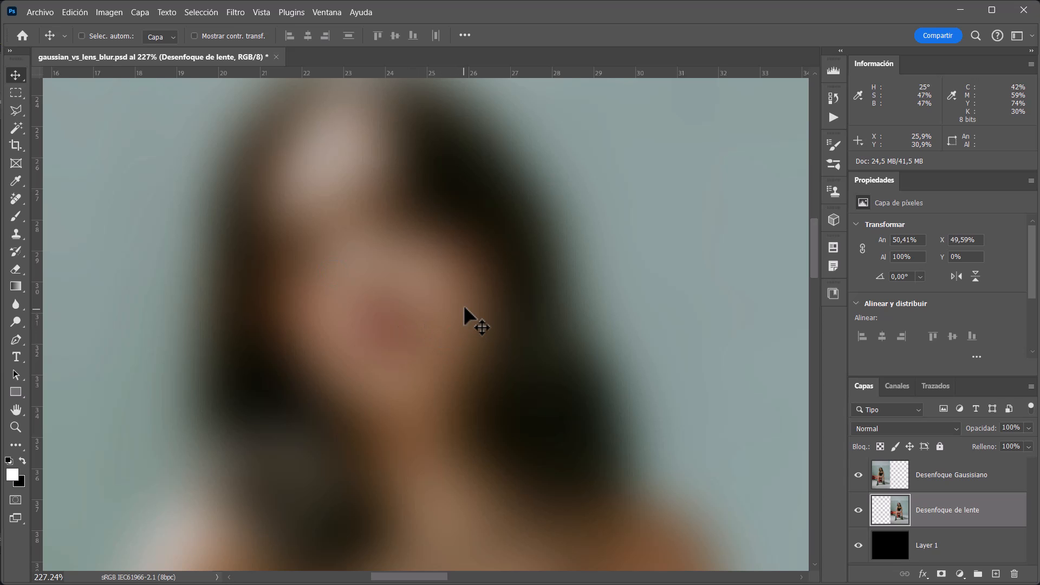
pyautogui.moveTo(608, 331); pyautogui.dragTo(97, 341)
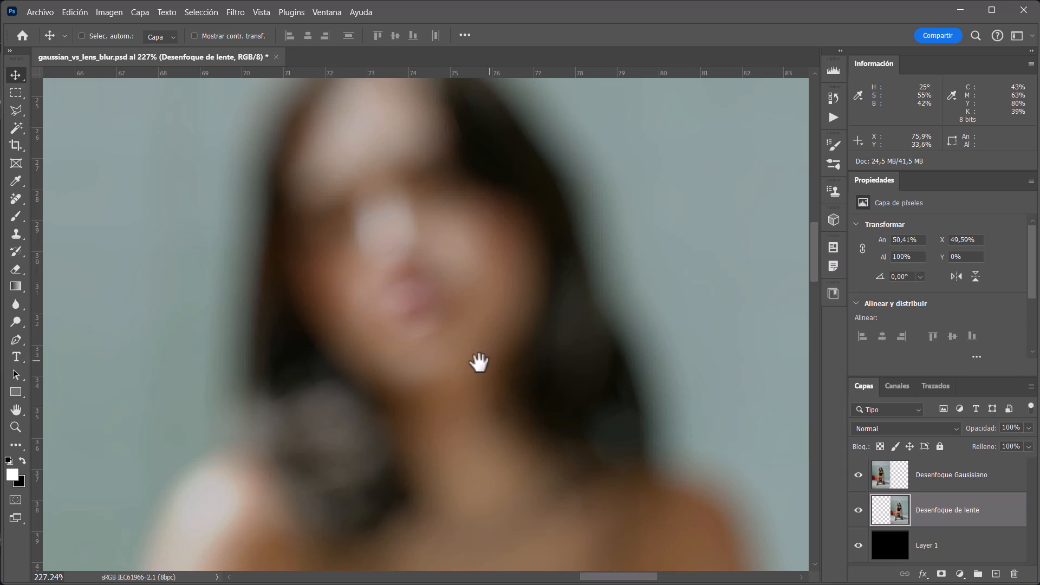
pyautogui.scroll(-6, 475, 354)
pyautogui.scroll(3, 425, 385)
pyautogui.scroll(-3, 533, 359)
pyautogui.moveTo(458, 378); pyautogui.dragTo(512, 336)
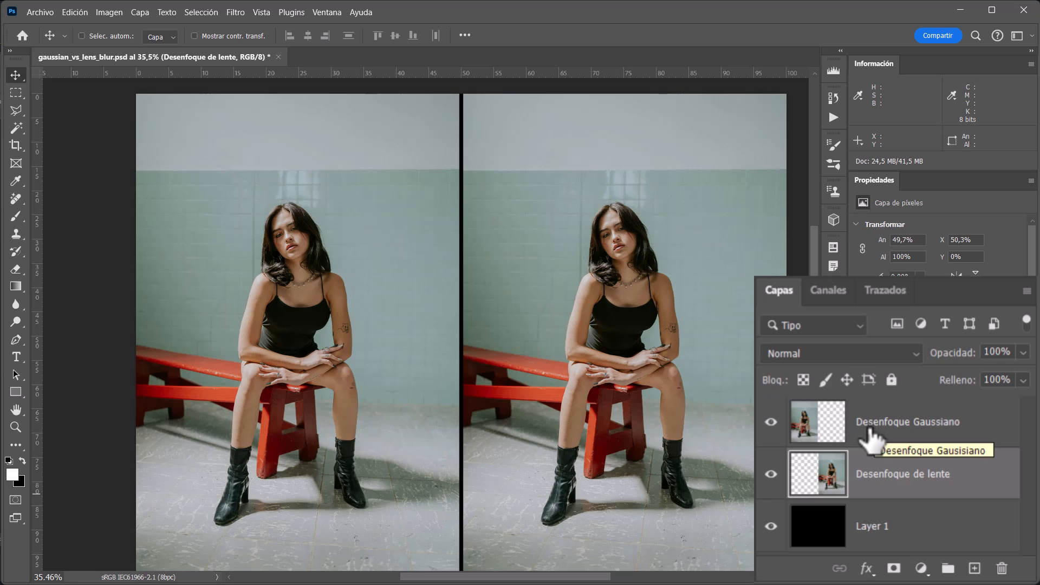
# - Select the subject on the Desenfoque Gaussiano layer and invert the selection to target the background
pyautogui.click(811, 434)
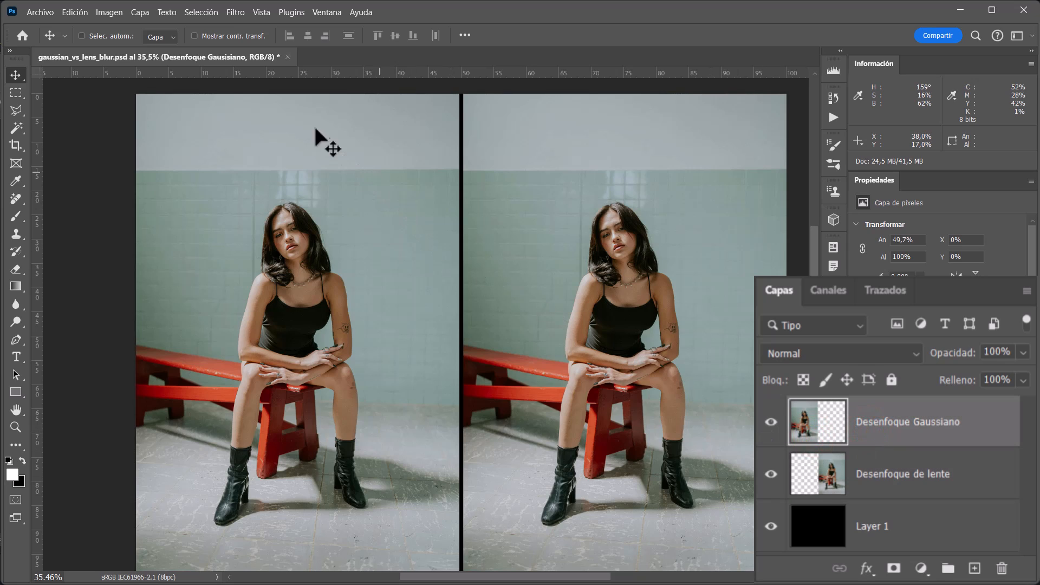
pyautogui.click(194, 11)
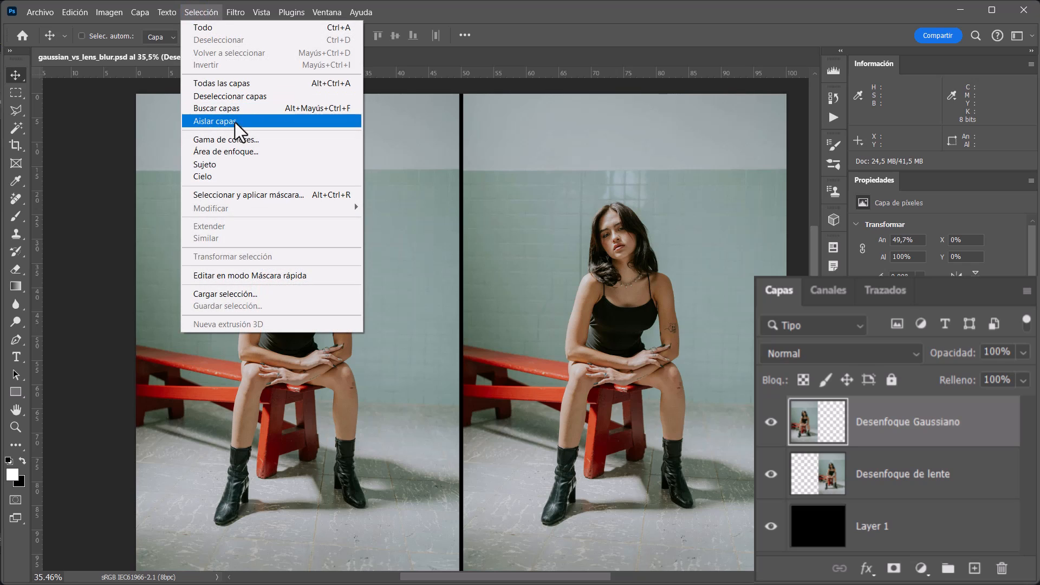
pyautogui.click(255, 163)
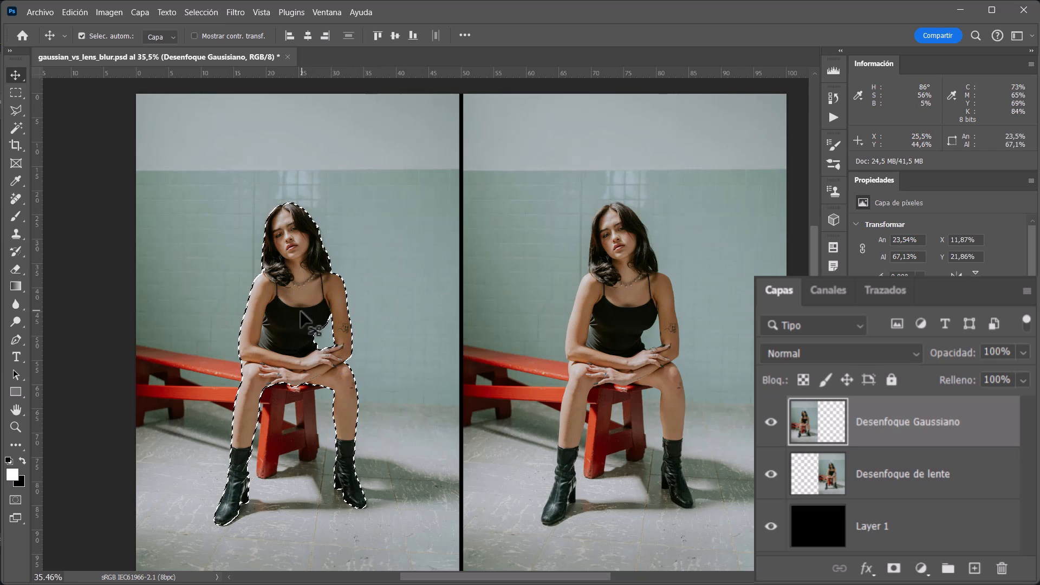
pyautogui.click(205, 9)
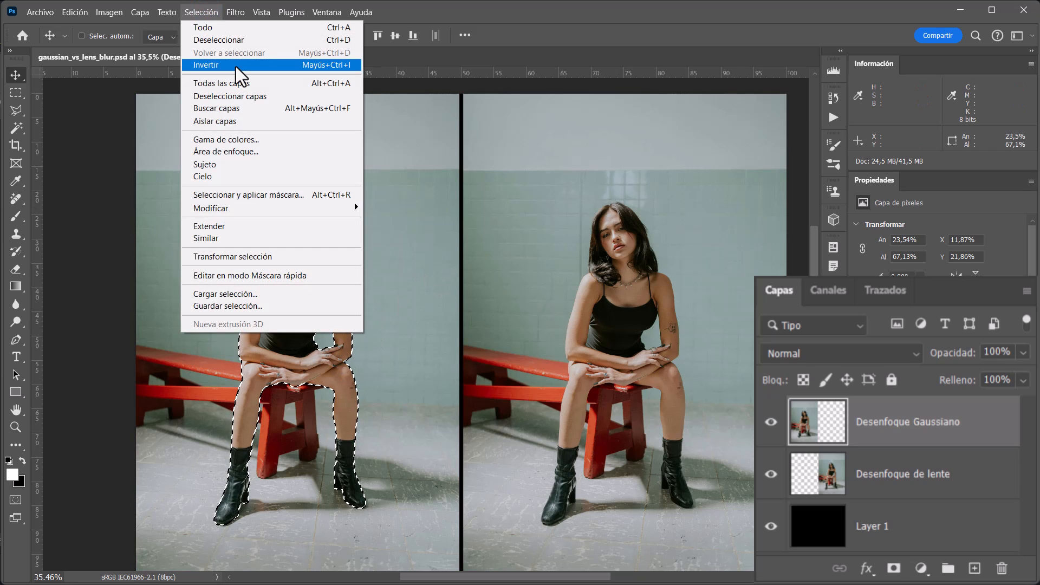
pyautogui.click(236, 66)
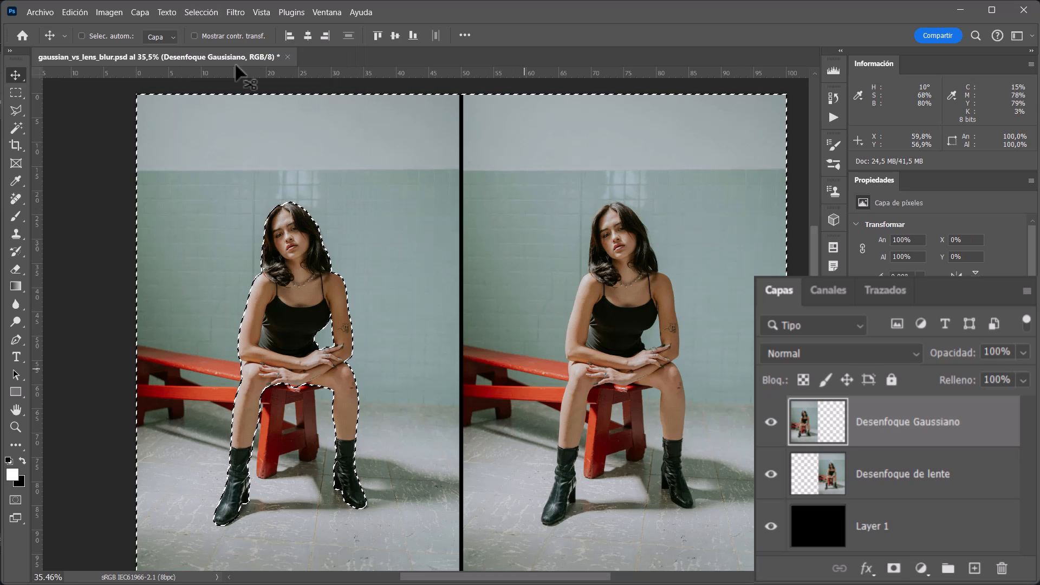
# - Apply a Gaussian Blur with a 20-pixel radius to the selected background and deselect it
pyautogui.click(241, 11)
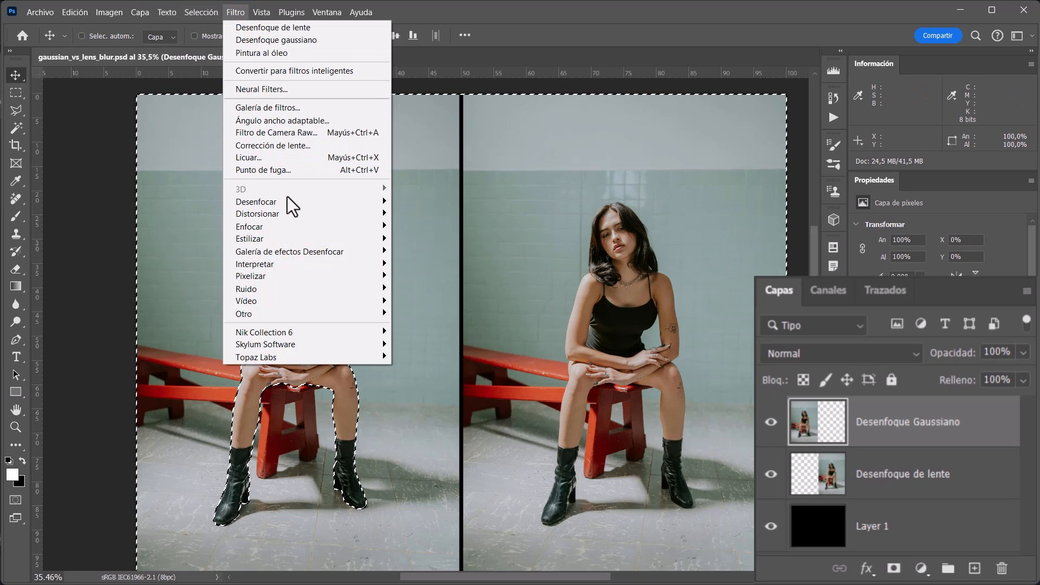
pyautogui.moveTo(287, 199)
pyautogui.click(466, 288)
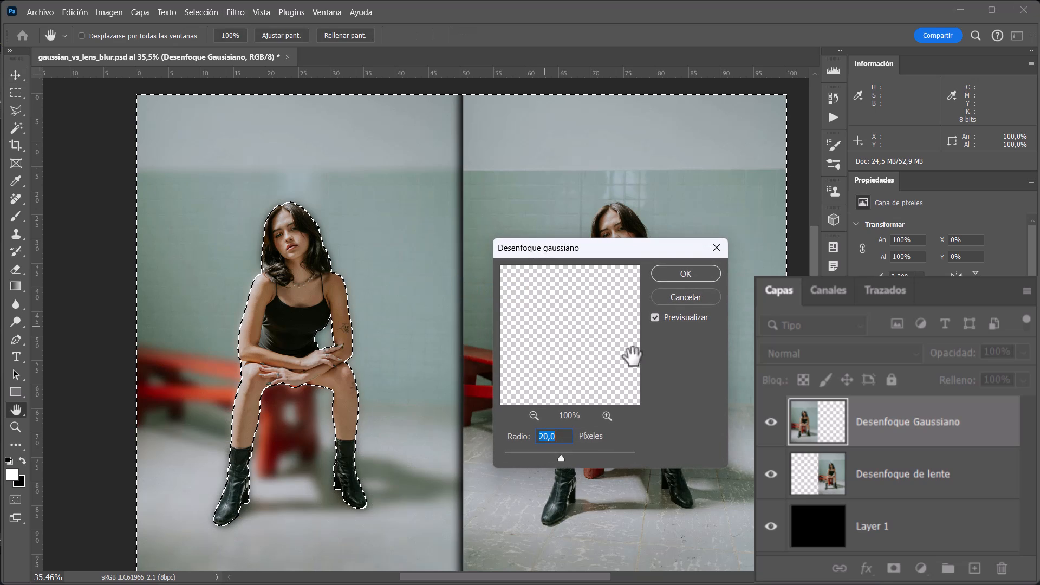
pyautogui.click(690, 275)
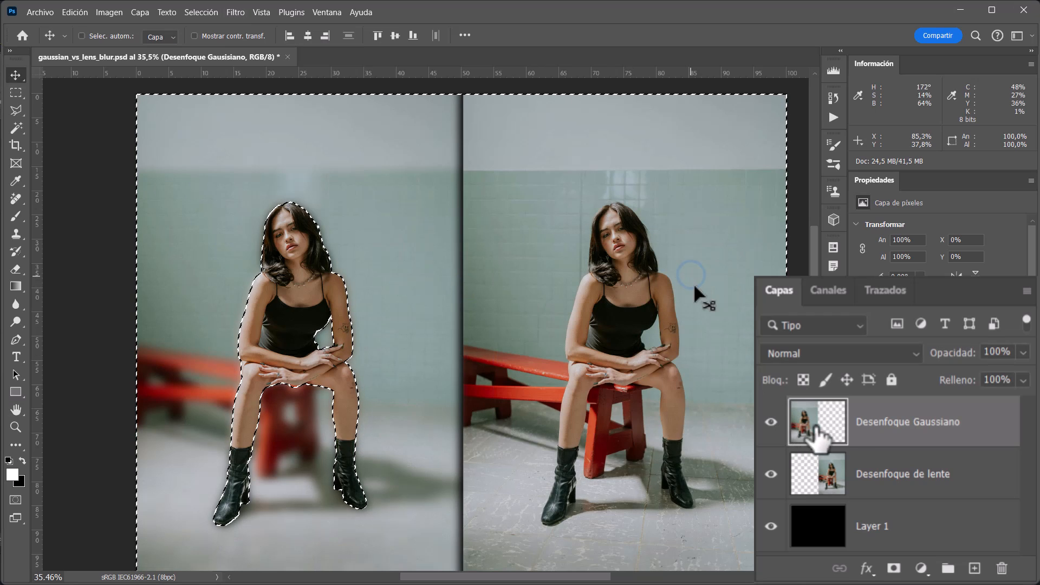
pyautogui.hotkey('ctrl', 'd')
# - Select the subject on the Desenfoque de lente layer and invert the selection
pyautogui.click(921, 476)
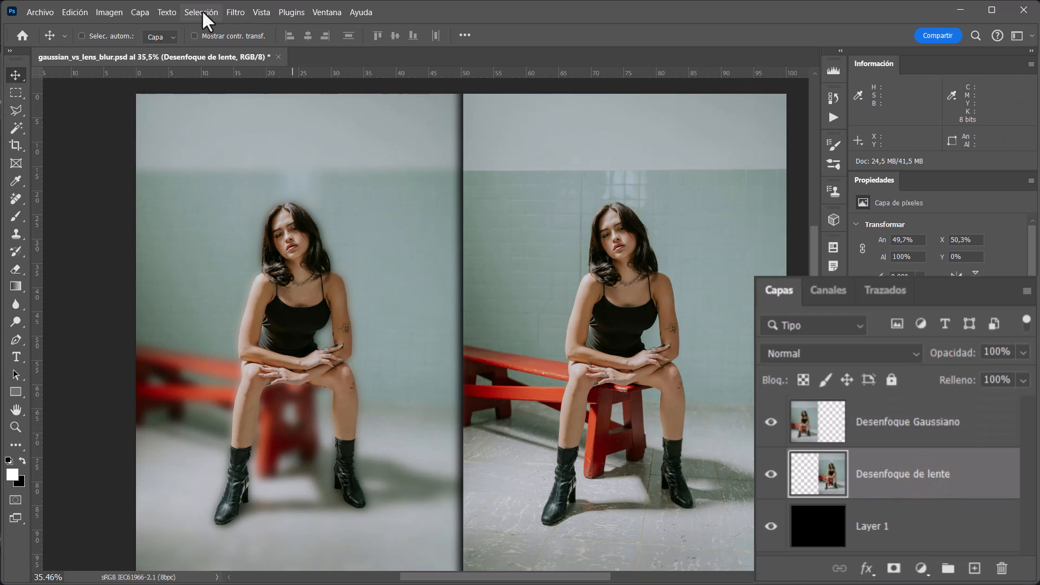
pyautogui.click(202, 12)
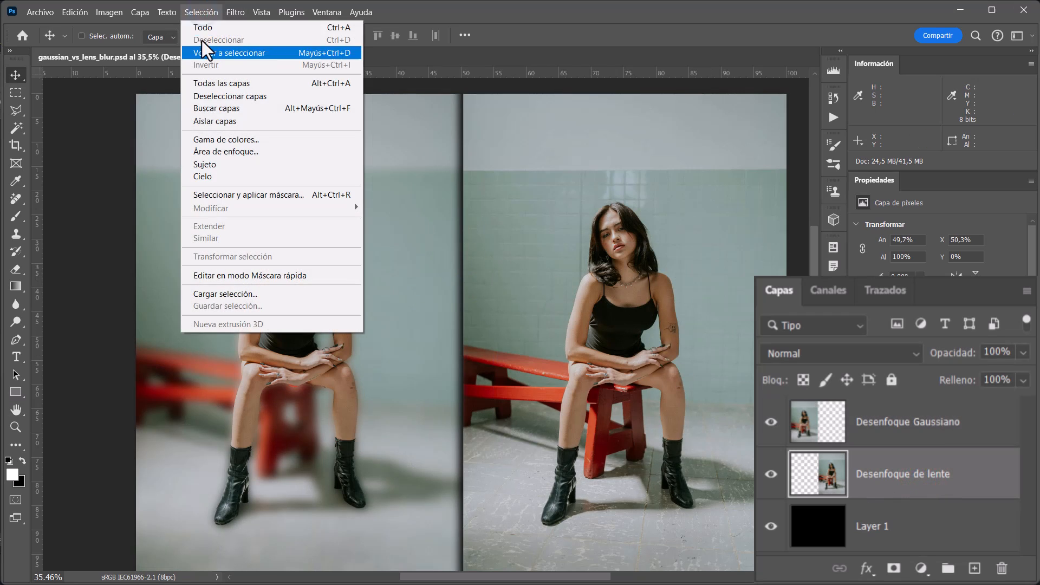
pyautogui.click(235, 165)
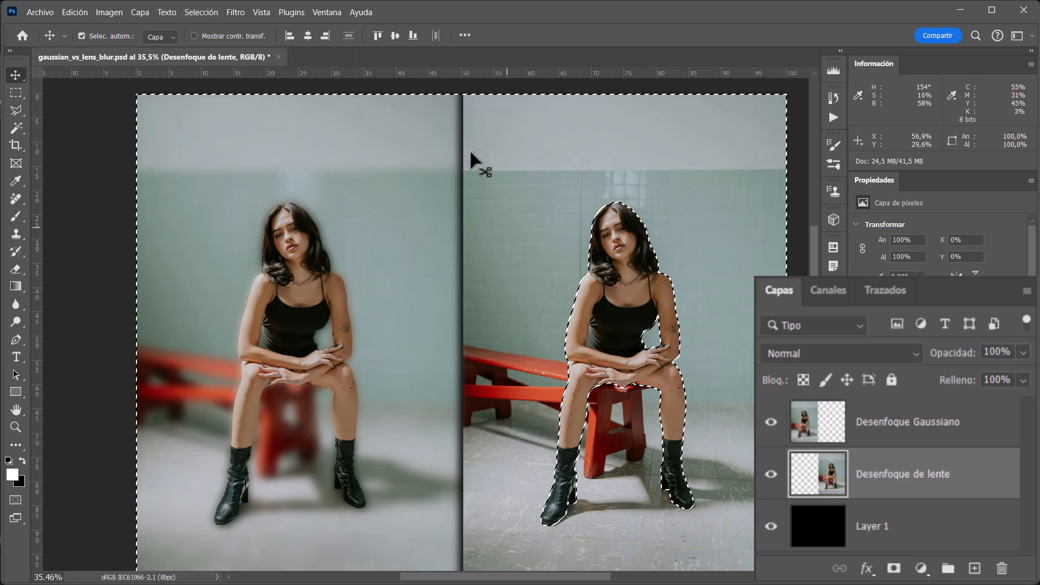
# - Apply a Lens Blur with radius 40, brightness 84 and threshold 124 to the selected background and deselect it
pyautogui.click(235, 12)
pyautogui.moveTo(309, 202)
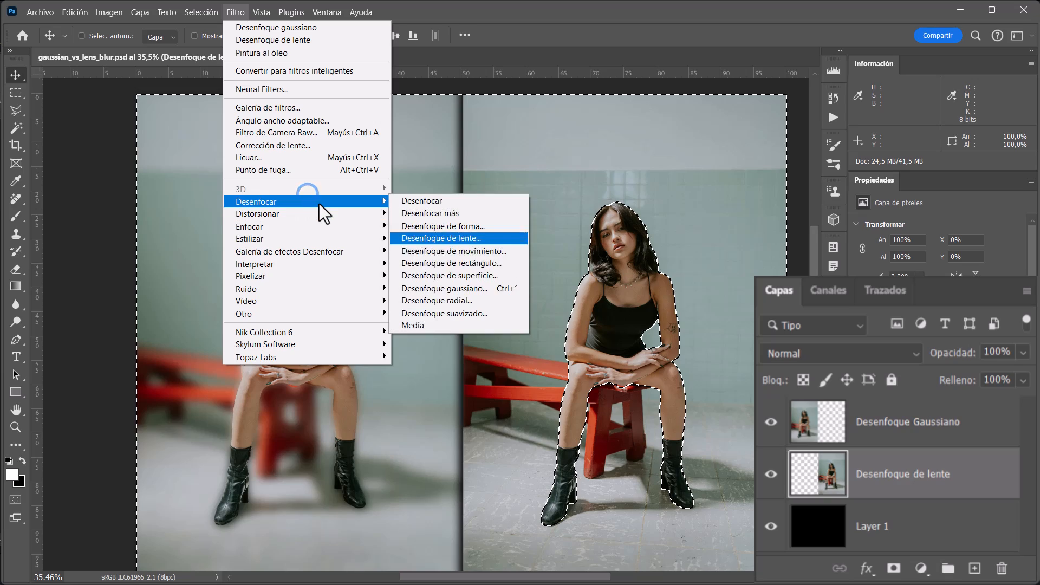
pyautogui.click(480, 238)
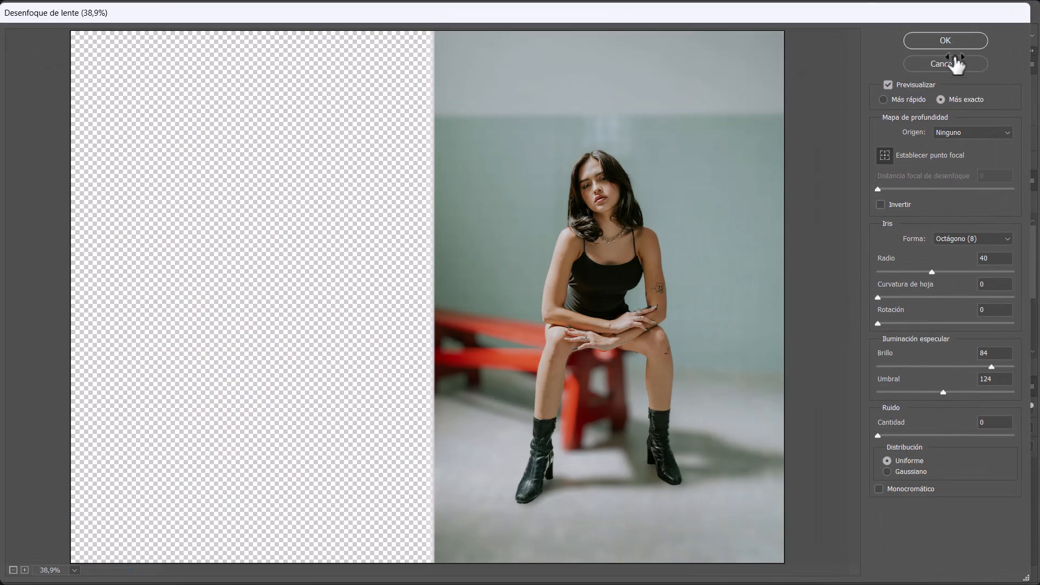
pyautogui.click(949, 44)
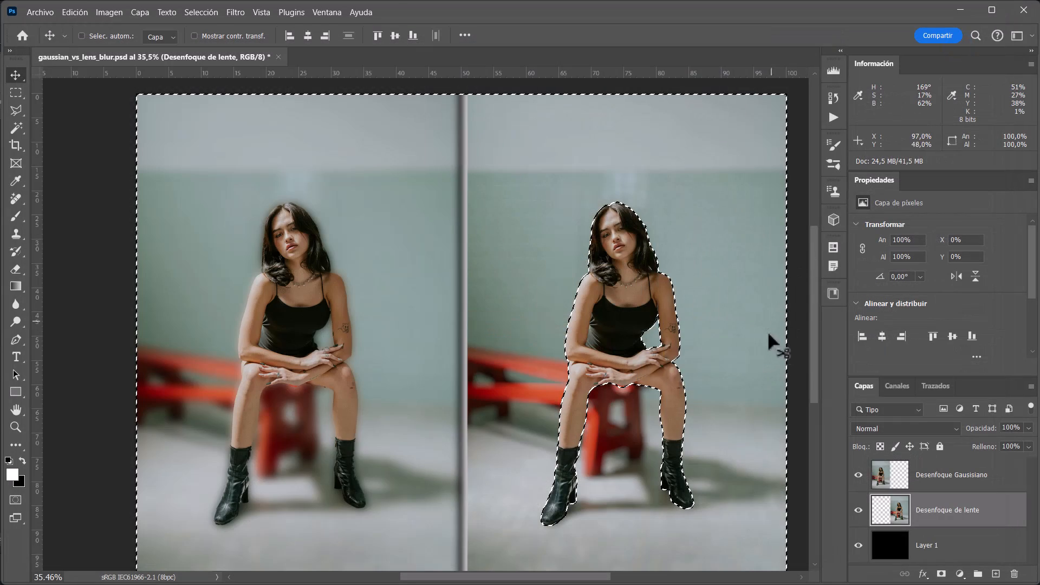
pyautogui.hotkey('ctrl', 'd')
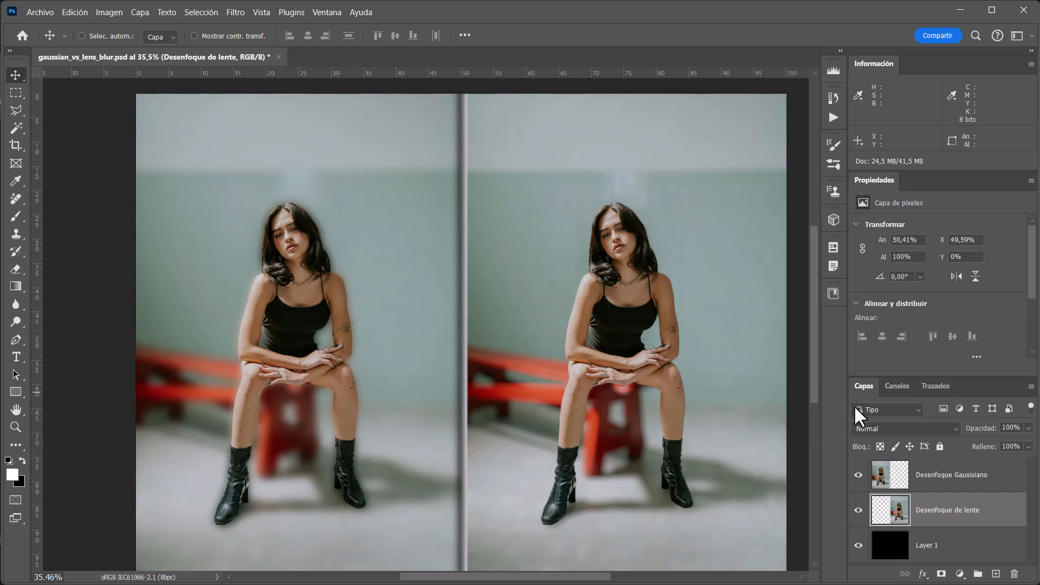
# - Inspect the woman's hair, shoulder and arm edges up close on the Desenfoque Gaussiano layer
pyautogui.click(953, 475)
pyautogui.scroll(5, 274, 230)
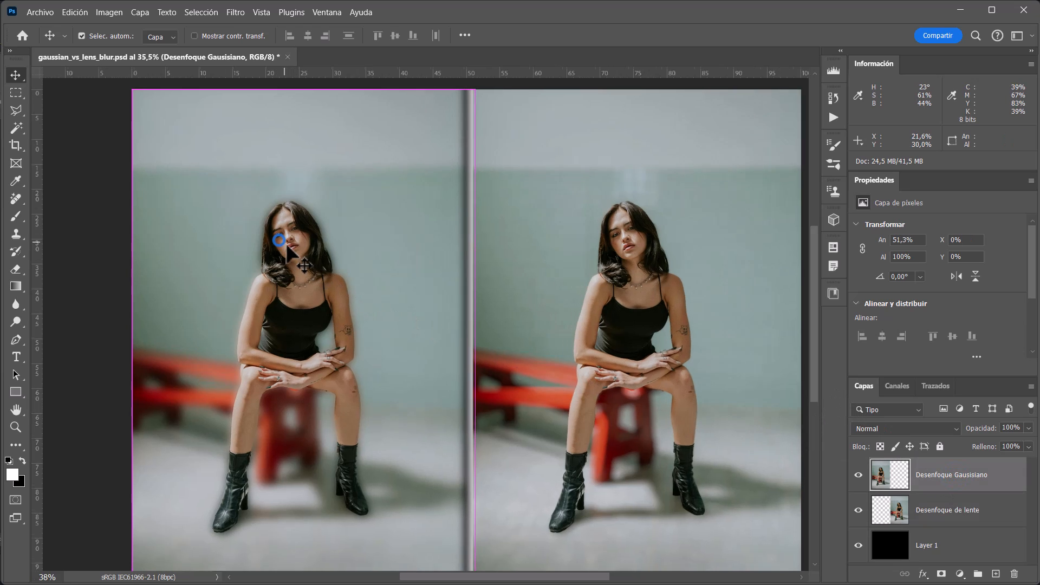
pyautogui.press('space')
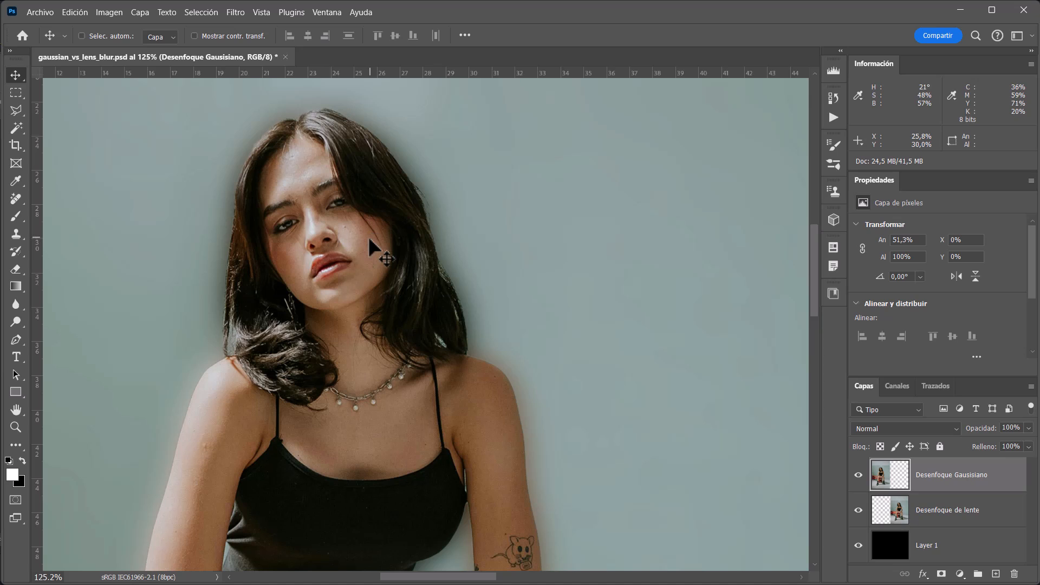
pyautogui.moveTo(481, 425); pyautogui.dragTo(457, 207)
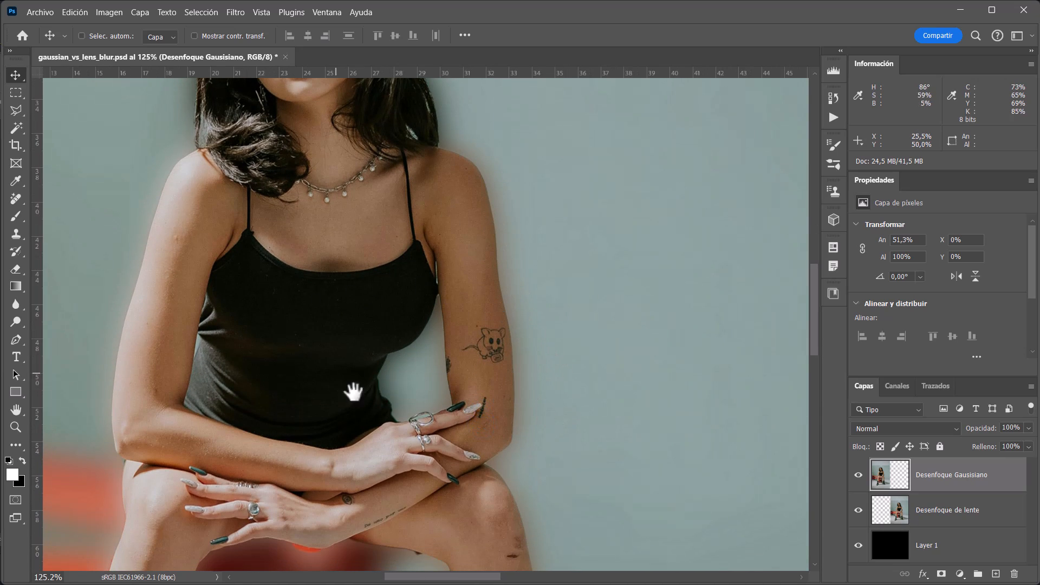
pyautogui.scroll(4, 427, 360)
pyautogui.scroll(-5, 459, 295)
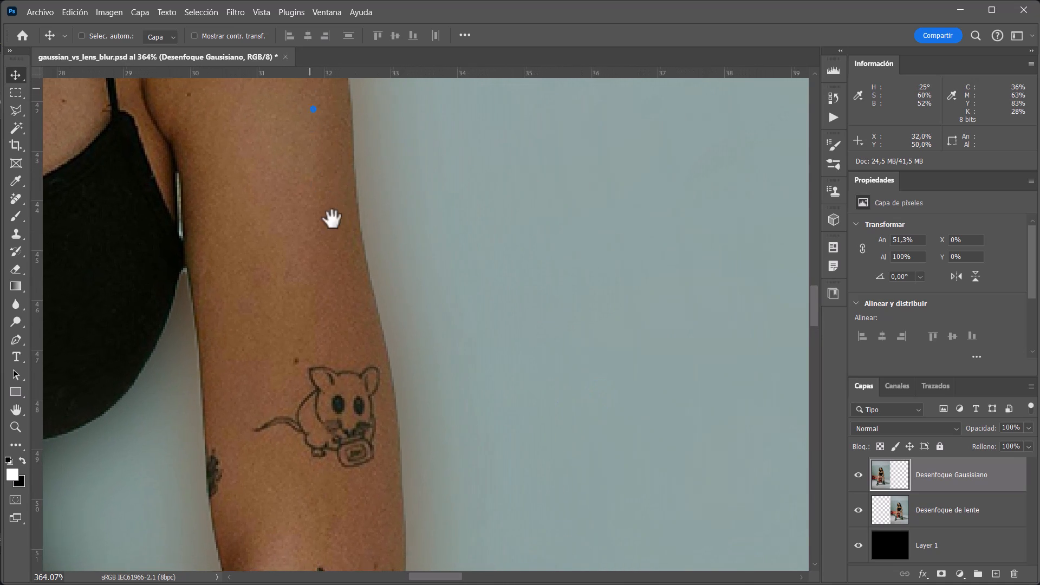
pyautogui.scroll(-2, 466, 376)
# - Inspect the same hair and shoulder edges up close on the Desenfoque de lente layer and fit the document on screen
pyautogui.click(953, 519)
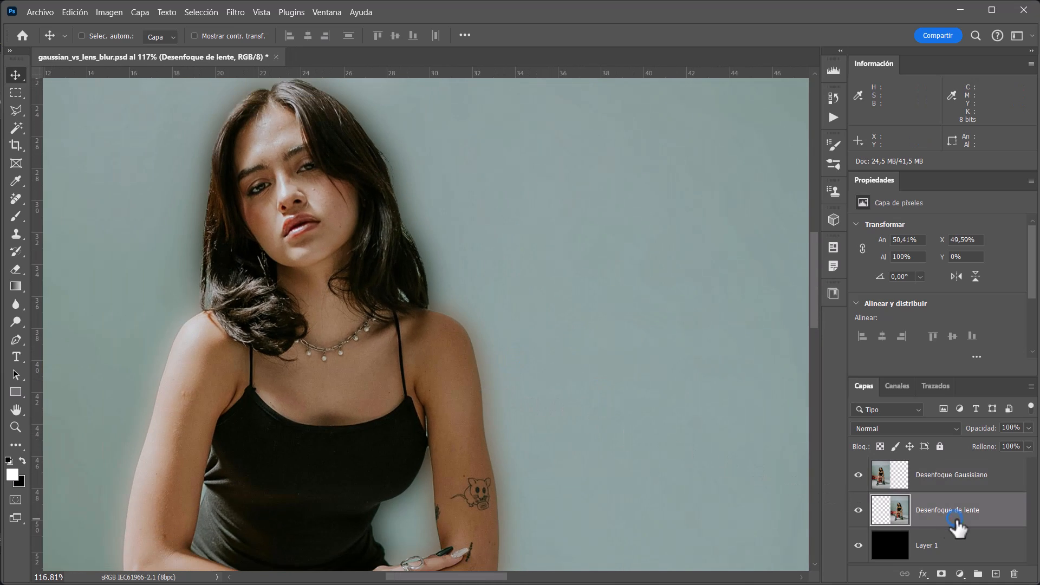
pyautogui.hscroll(3, 796, 383)
pyautogui.scroll(2, 506, 486)
pyautogui.moveTo(506, 486); pyautogui.dragTo(486, 563)
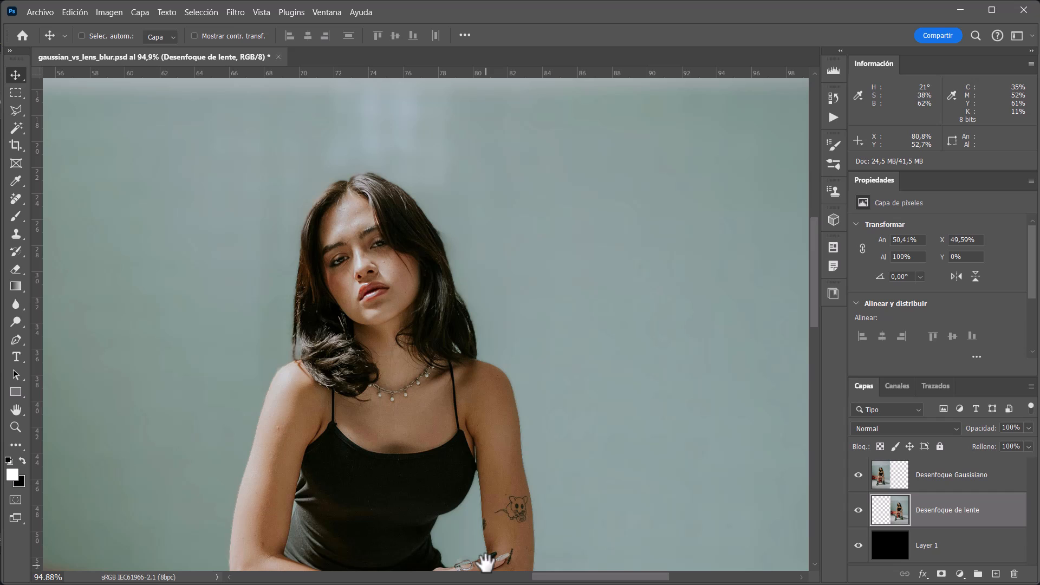
pyautogui.scroll(6, 435, 434)
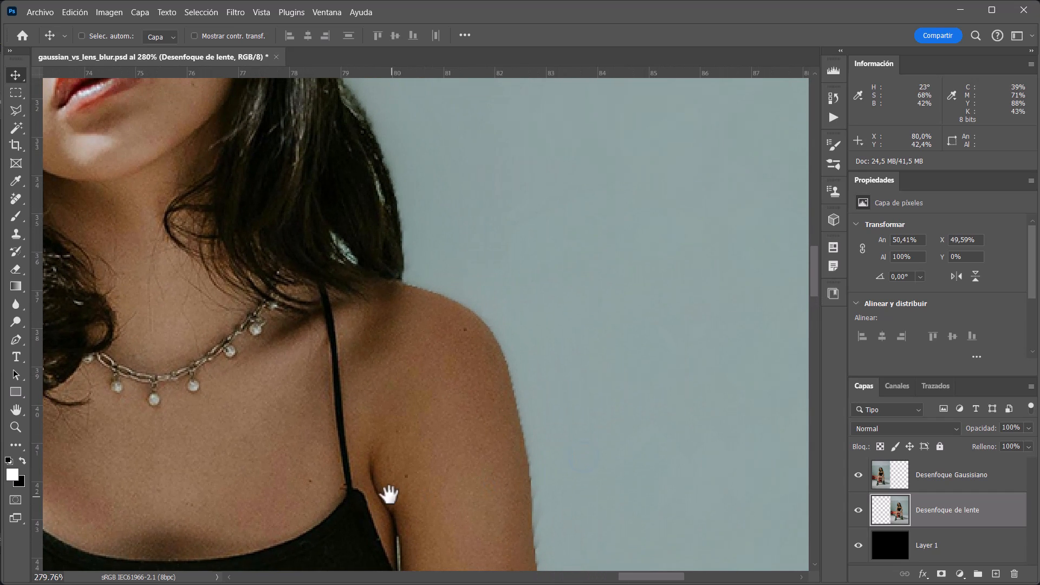
pyautogui.hotkey('ctrl', '0')
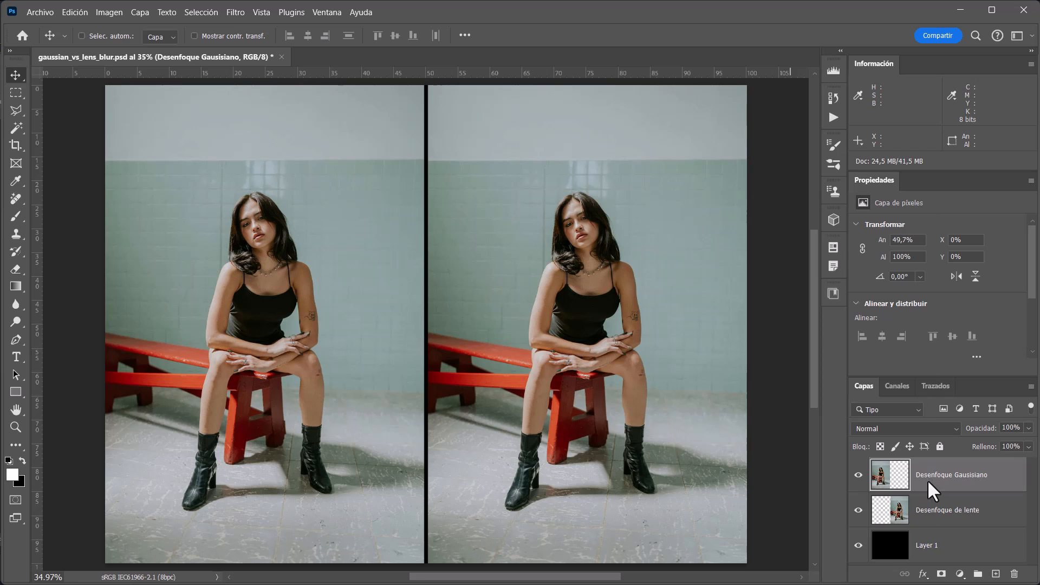
# - Convert the Desenfoque Gausisiano and Desenfoque de lente layers to smart objects
pyautogui.rightClick(927, 479)
pyautogui.click(882, 346)
pyautogui.rightClick(953, 498)
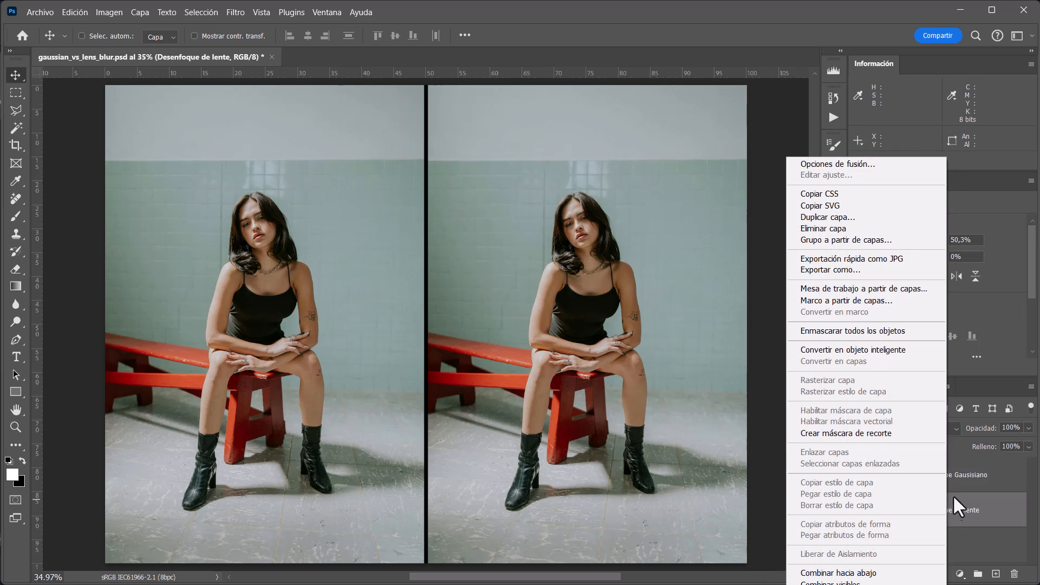
pyautogui.click(899, 350)
# - Apply a Gaussian Blur with a 20-pixel radius to the Desenfoque Gausisiano smart object
pyautogui.click(938, 471)
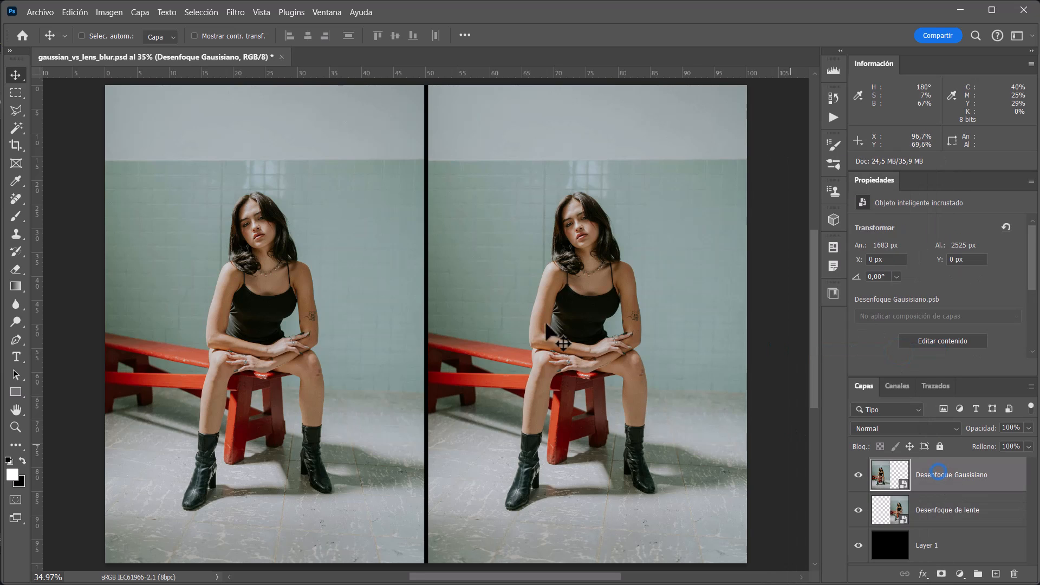
pyautogui.click(236, 12)
pyautogui.moveTo(245, 200)
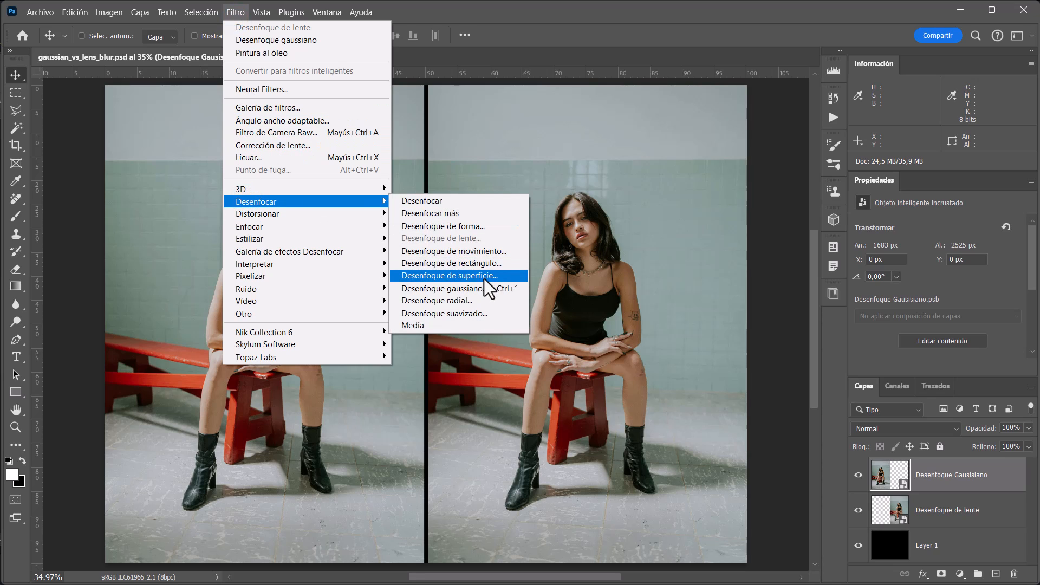
pyautogui.click(481, 289)
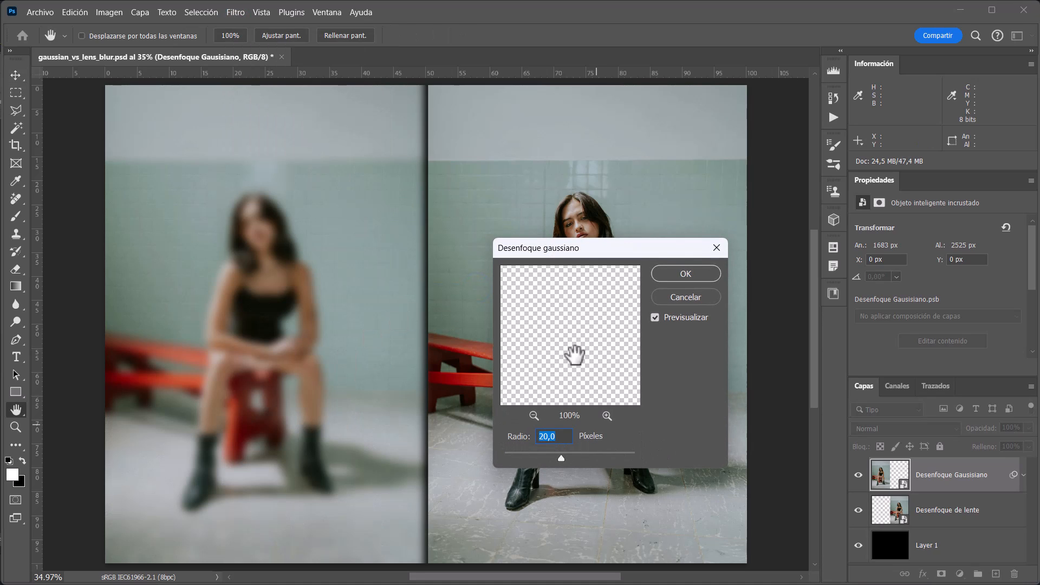
pyautogui.click(700, 273)
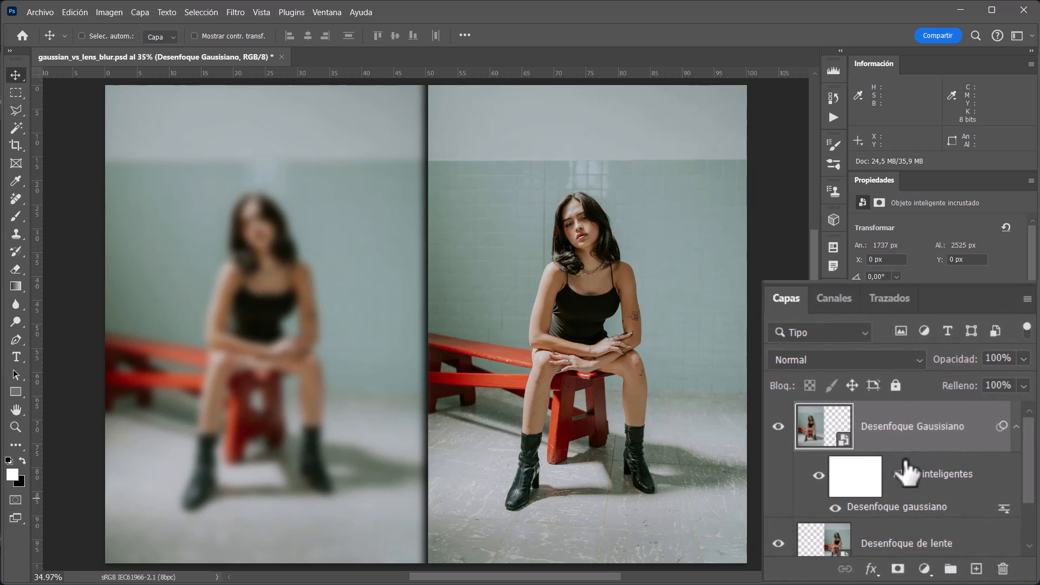
# - Toggle the smart filters' visibility off and on, and review the Gaussian Blur filter's editable settings without changing them
pyautogui.click(818, 475)
pyautogui.click(819, 475)
pyautogui.doubleClick(876, 514)
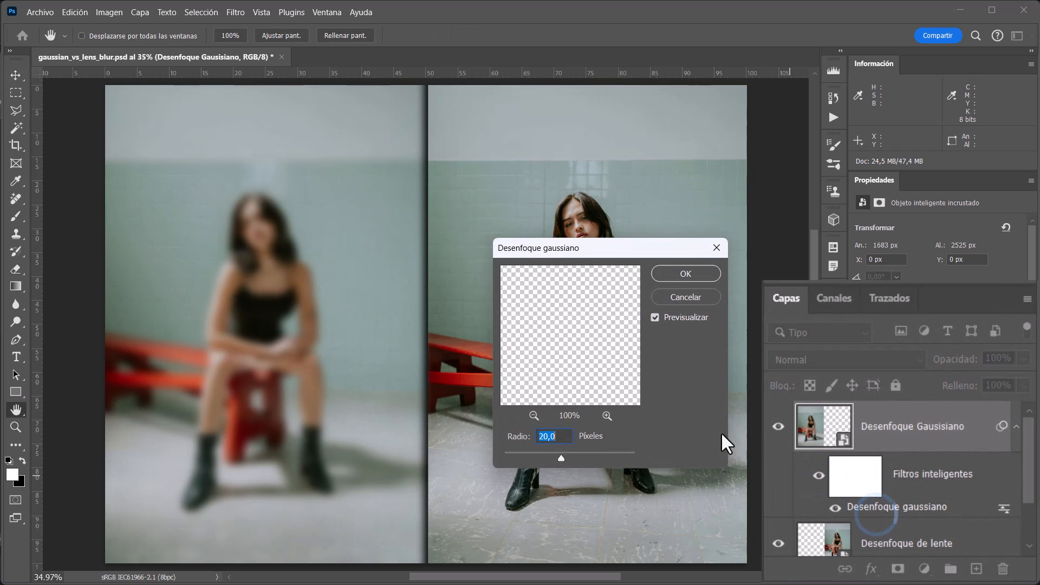
pyautogui.click(687, 297)
# - Check whether Lens Blur is available among the blur filters for the Desenfoque de lente smart object
pyautogui.scroll(-1, 817, 477)
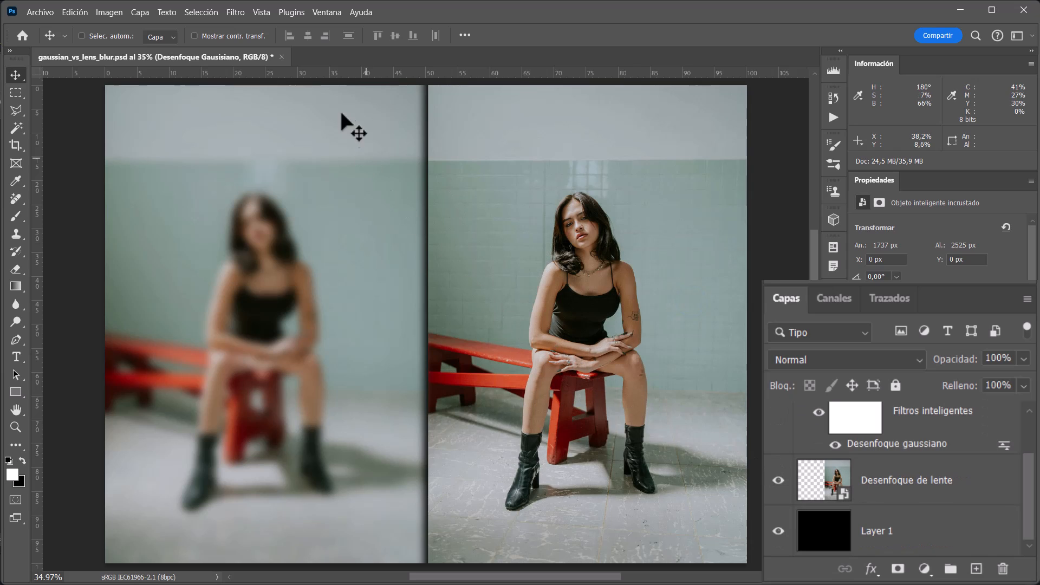
pyautogui.click(914, 487)
pyautogui.click(235, 12)
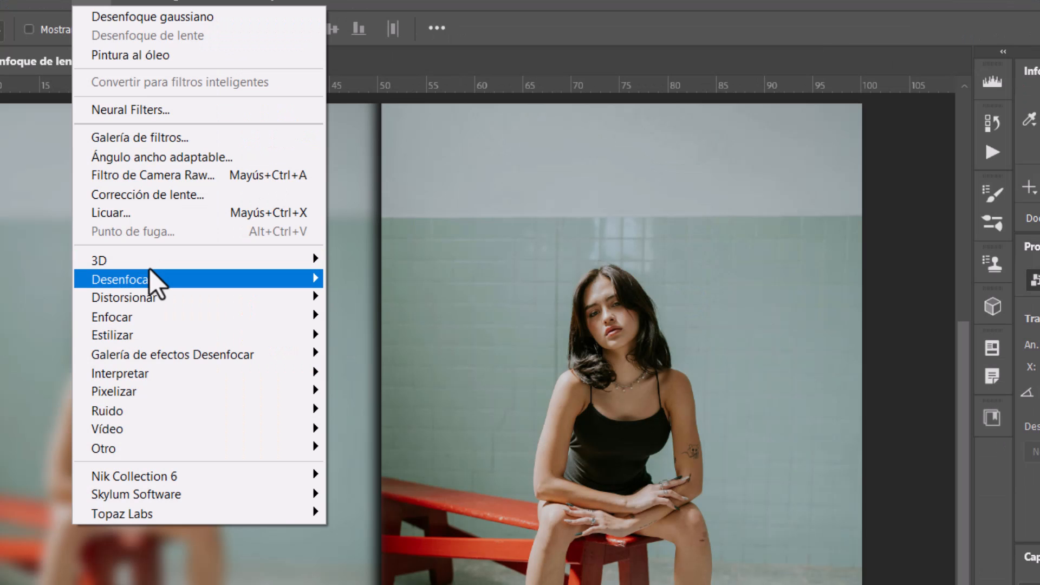
pyautogui.moveTo(280, 202)
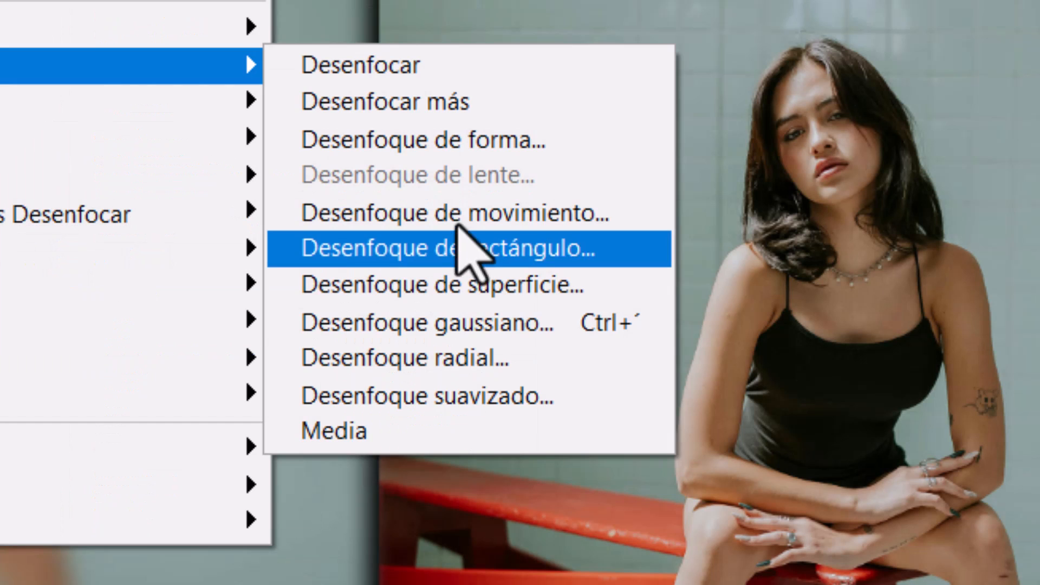
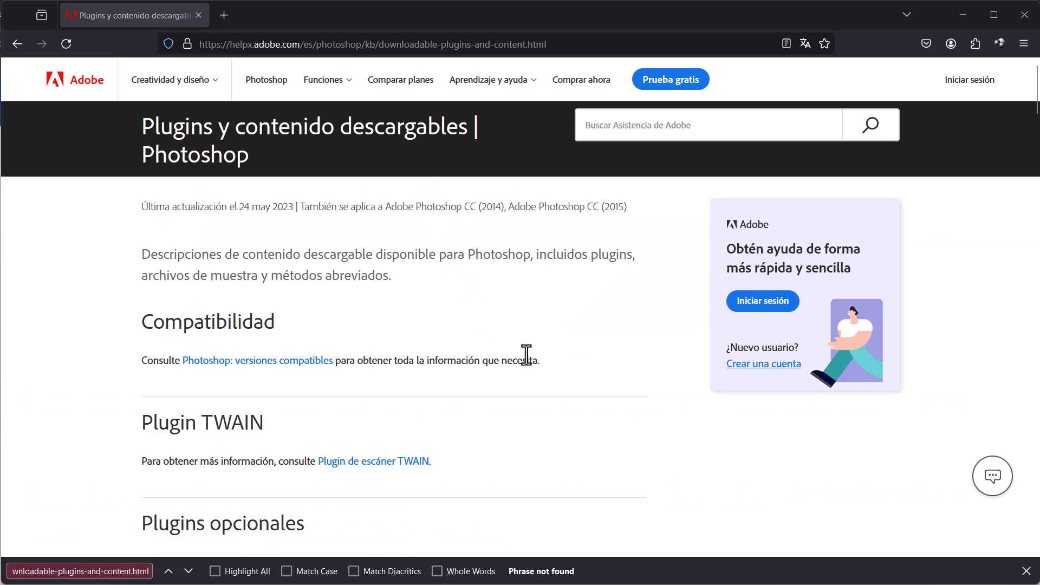
# - In the browser, find the ScriptingListener plugin section on Adobe's downloadable plugins page and highlight its heading
pyautogui.scroll(-15, 527, 354)
pyautogui.scroll(-2, 527, 345)
pyautogui.scroll(1, 525, 344)
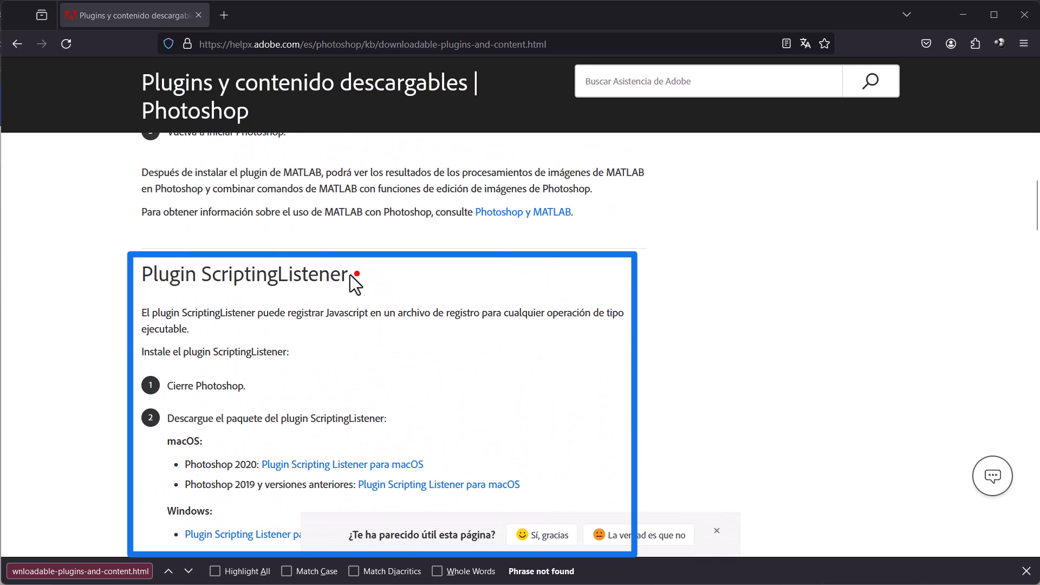
pyautogui.moveTo(356, 274); pyautogui.dragTo(202, 287)
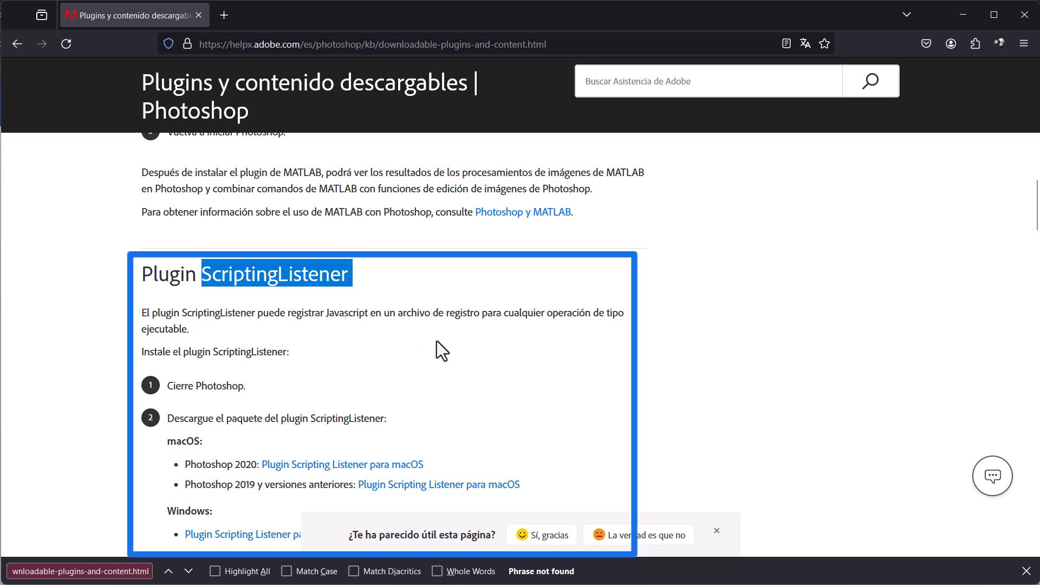
pyautogui.click(290, 331)
pyautogui.moveTo(232, 325); pyautogui.dragTo(206, 279)
pyautogui.click(303, 308)
# - Download the ScriptingListener plugin package for Windows and open the downloaded zip archive
pyautogui.scroll(-4, 379, 339)
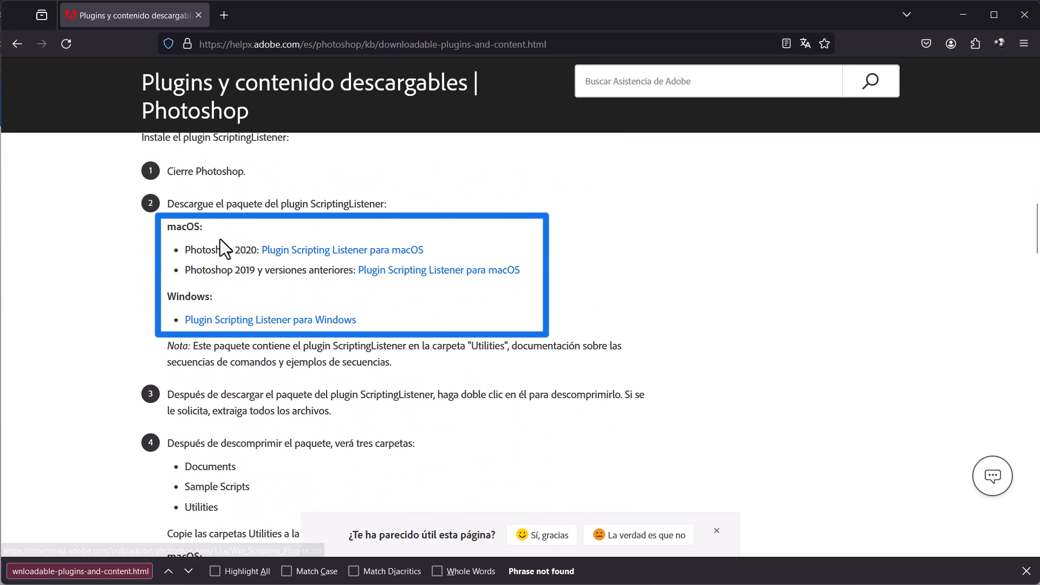
pyautogui.click(290, 331)
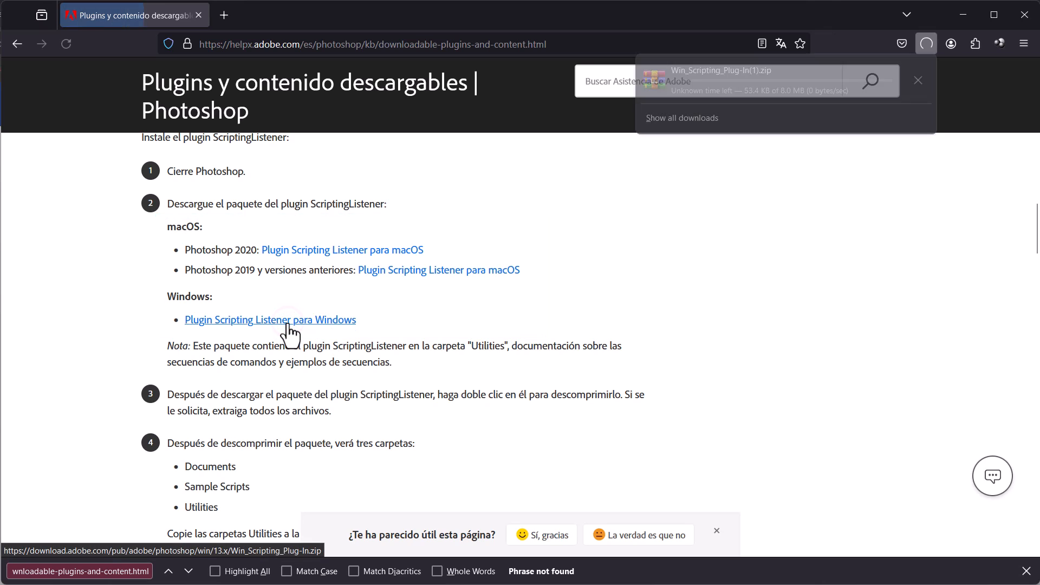
pyautogui.click(727, 71)
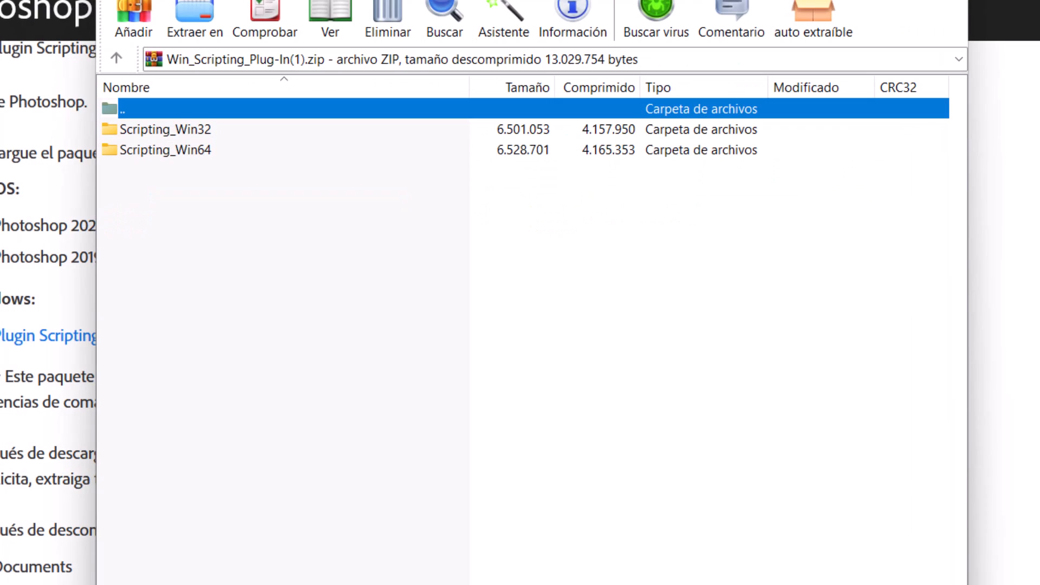
# - Locate and select EnableAllPluginsForSmartFilters.jsx in the archive's Scripting_Win64\Sample Scripts\JavaScript folder, and close the archive window
pyautogui.moveTo(471, 116); pyautogui.dragTo(514, 3)
pyautogui.doubleClick(237, 198)
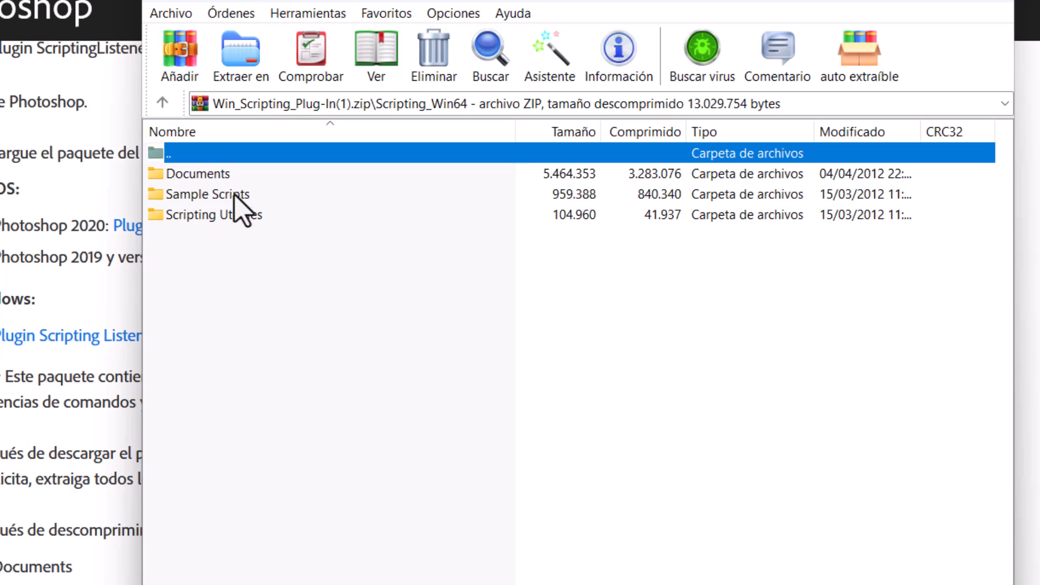
pyautogui.doubleClick(223, 196)
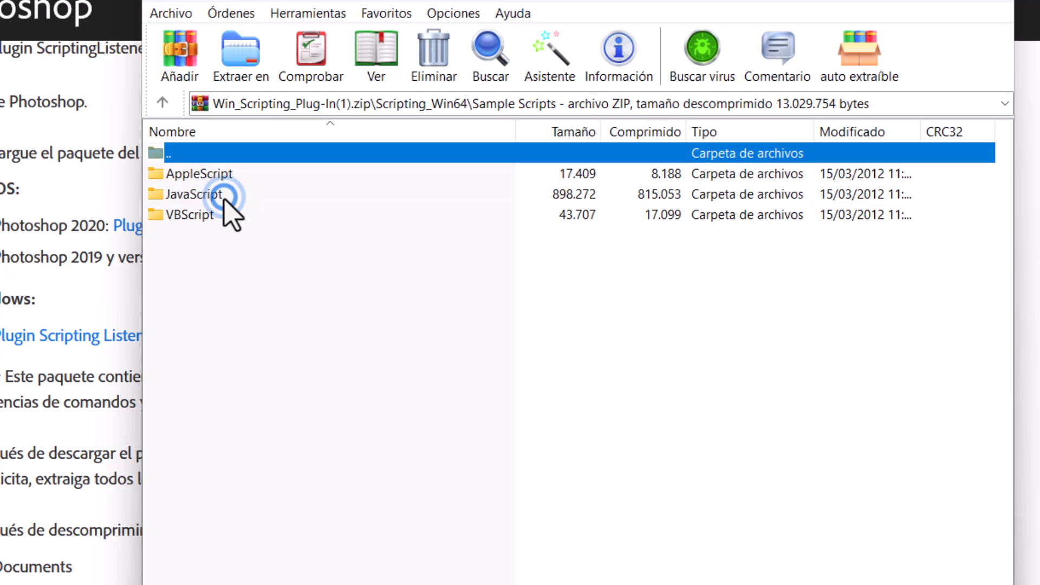
pyautogui.doubleClick(196, 196)
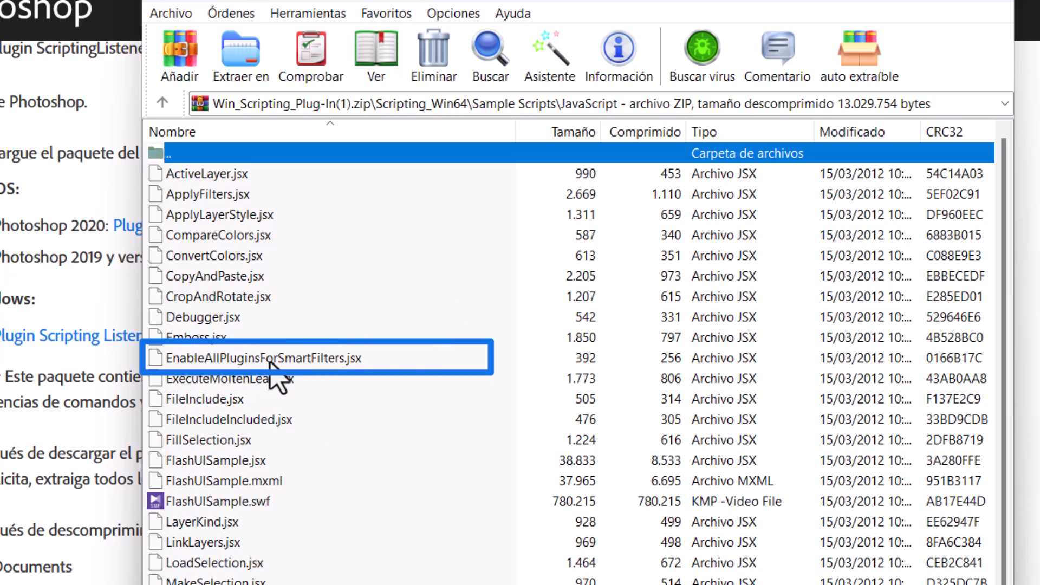
pyautogui.click(351, 362)
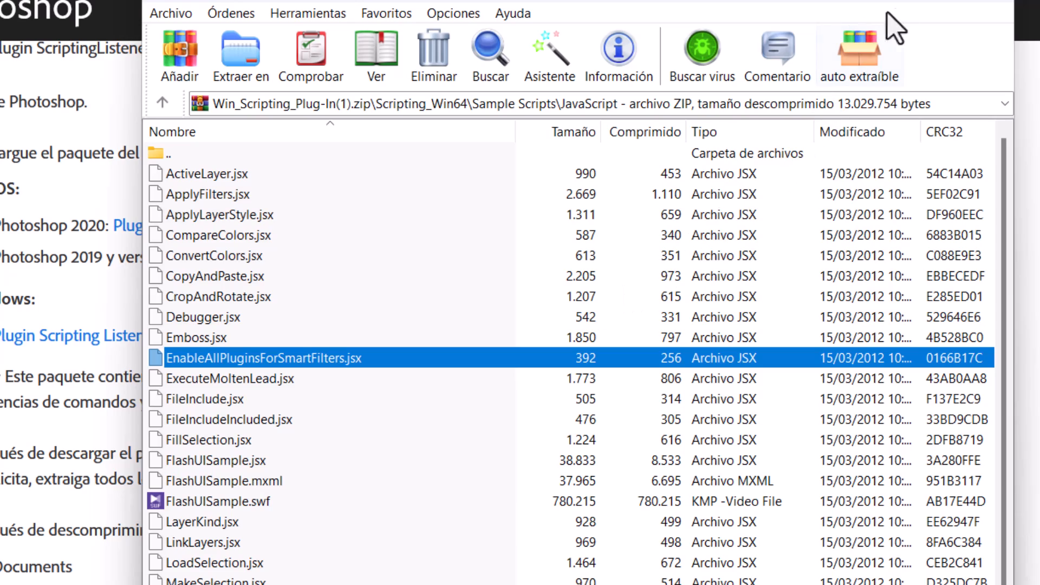
pyautogui.click(997, 7)
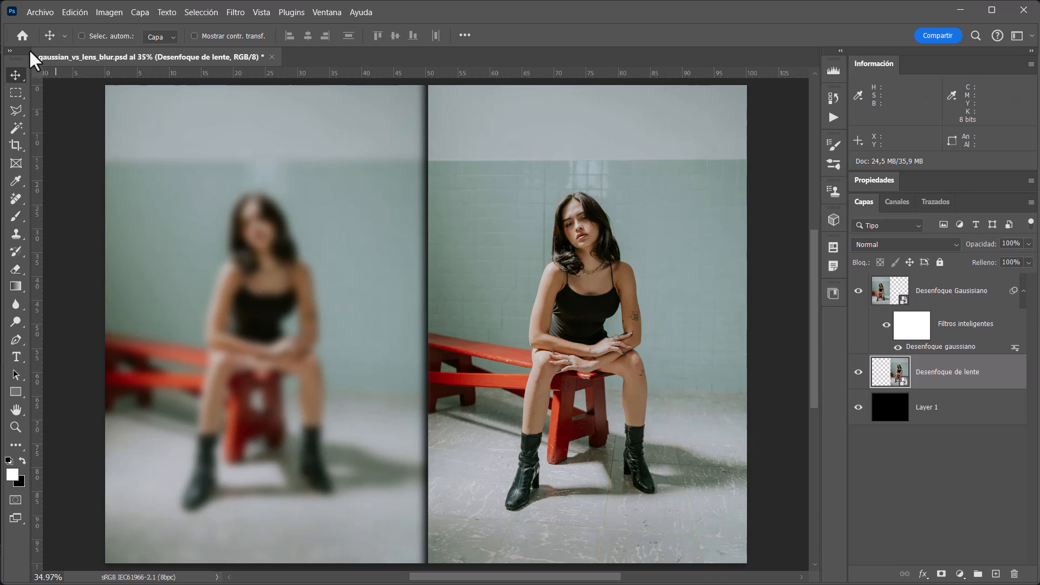
# - In Photoshop, review the available script commands and check the script file's place in the Adobe Photoshop 2024 Presets\Scripts folder
pyautogui.click(43, 14)
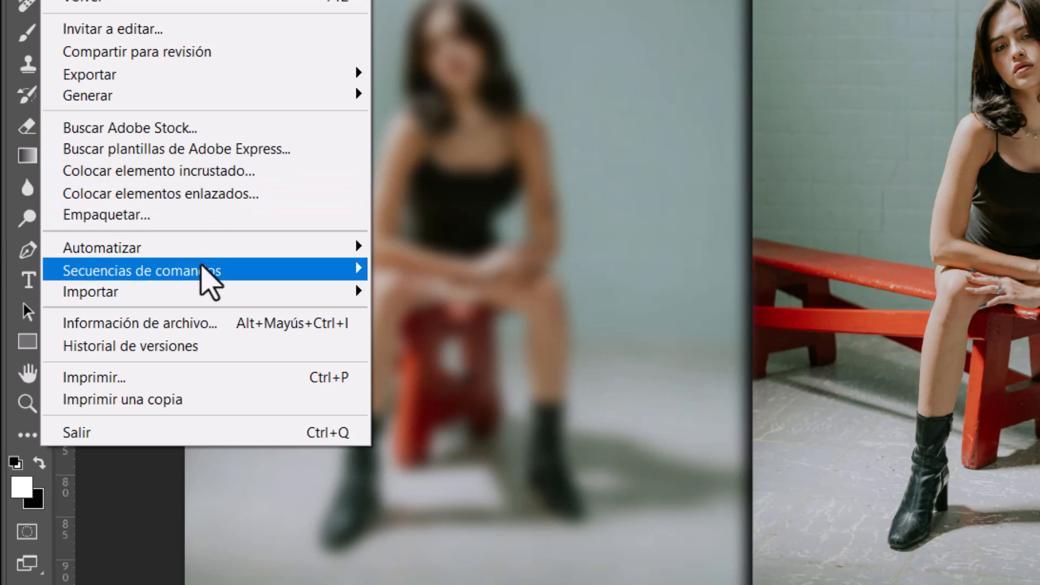
pyautogui.moveTo(118, 353)
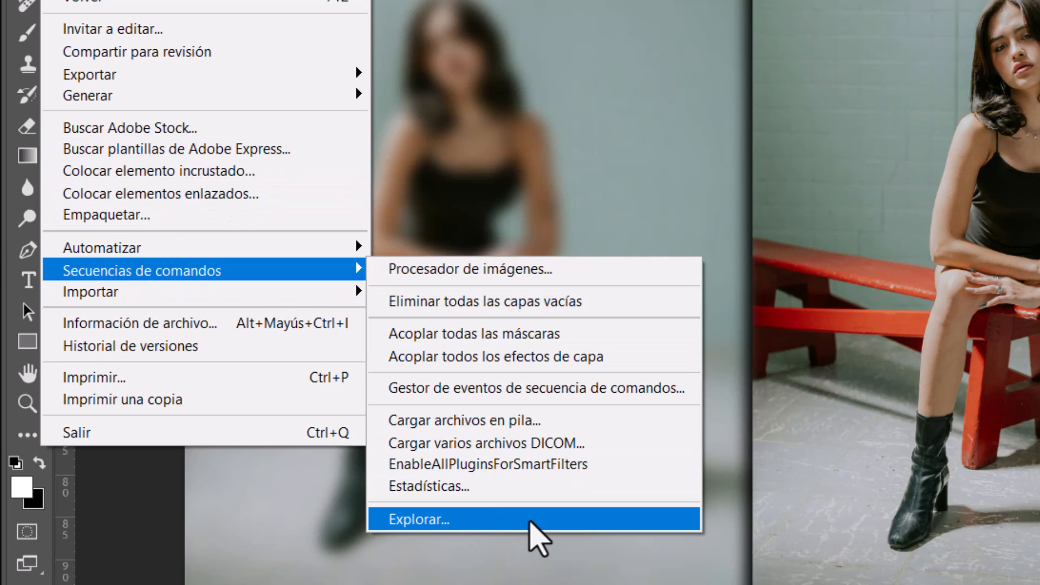
pyautogui.click(530, 520)
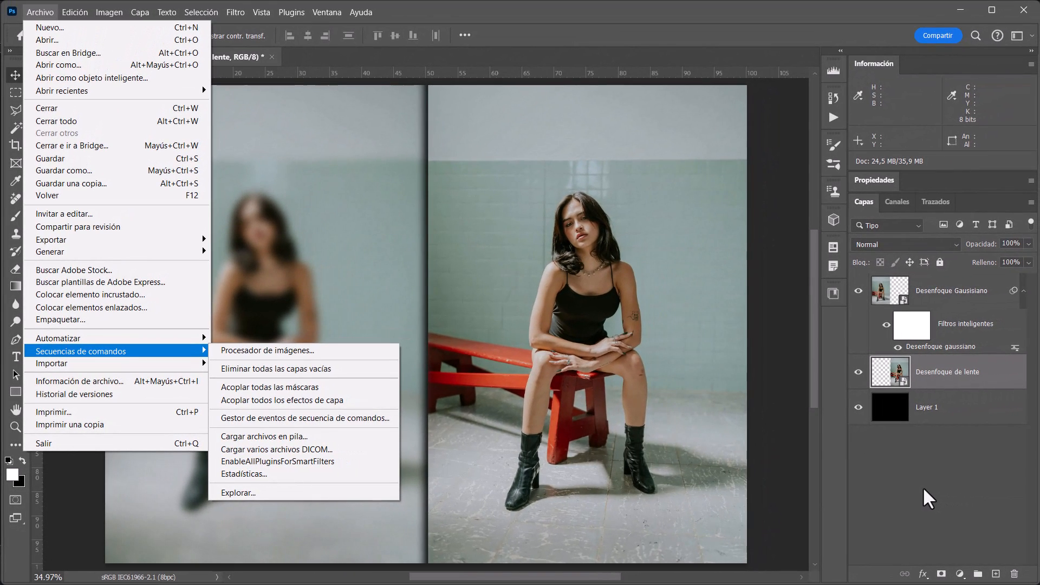
pyautogui.click(921, 484)
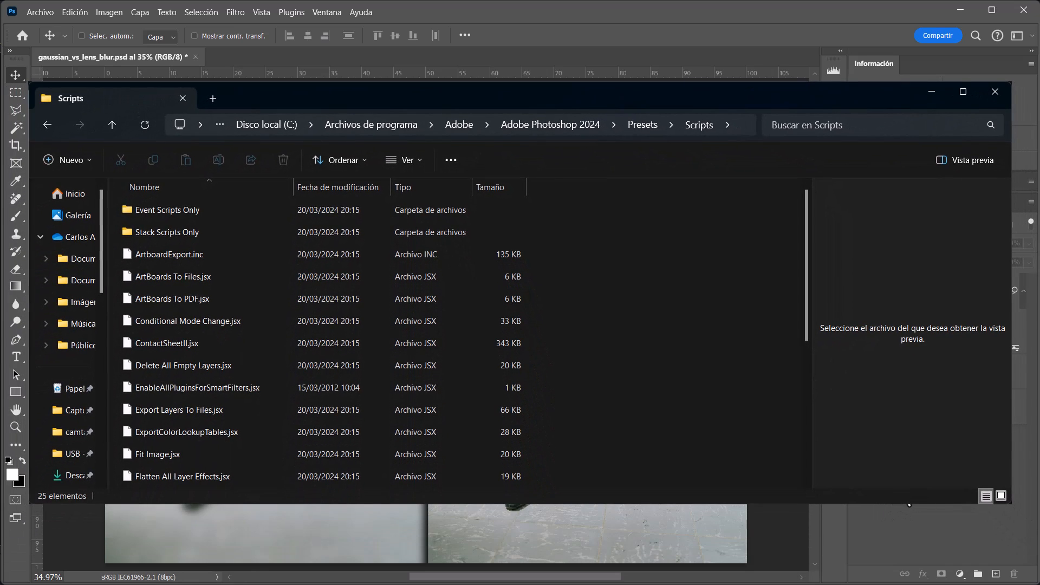
pyautogui.click(894, 513)
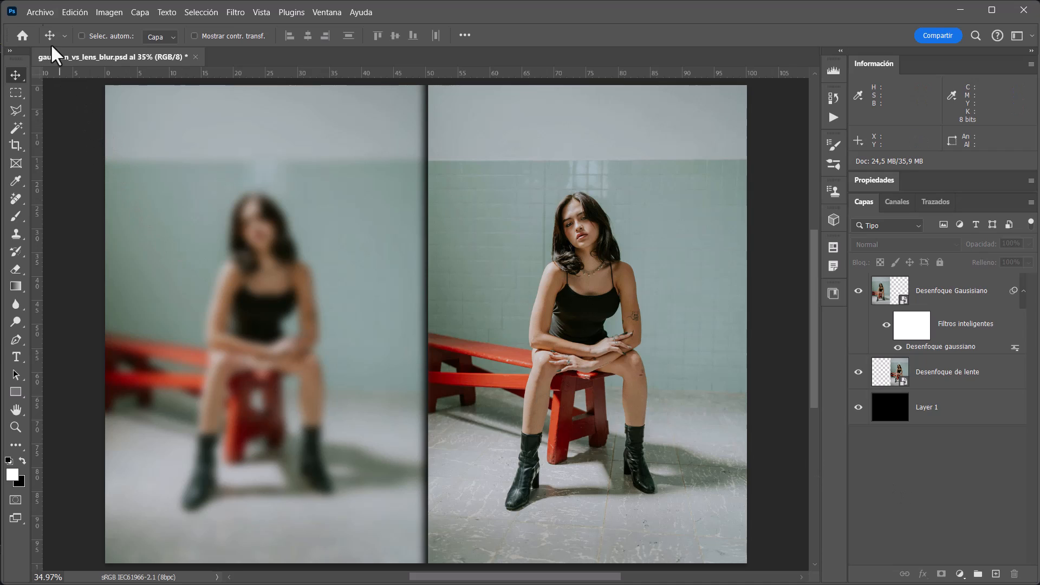
# - Run the EnableAllPluginsForSmartFilters script and agree to enable all filters for smart filters
pyautogui.click(36, 9)
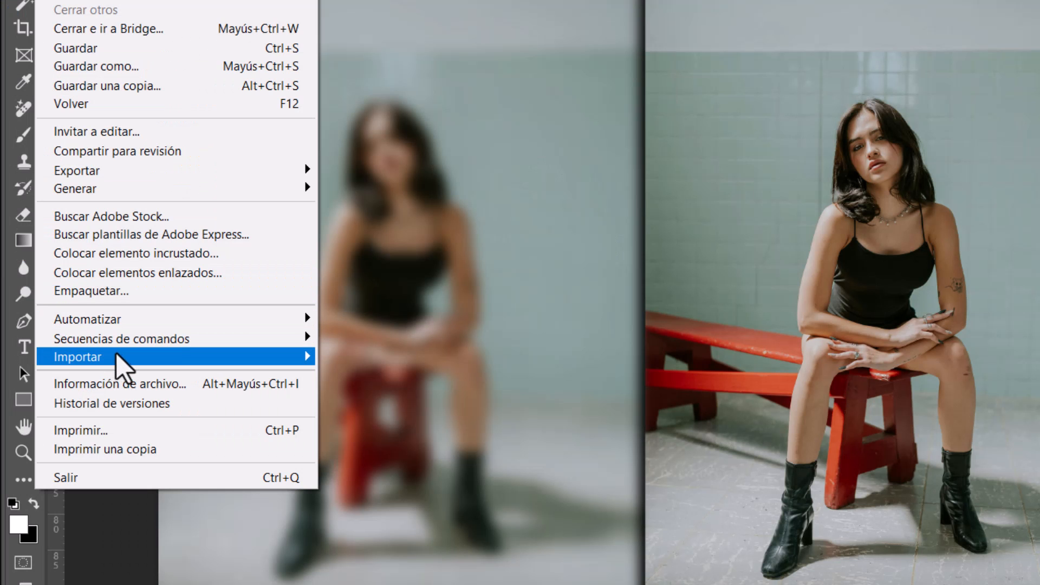
pyautogui.moveTo(91, 352)
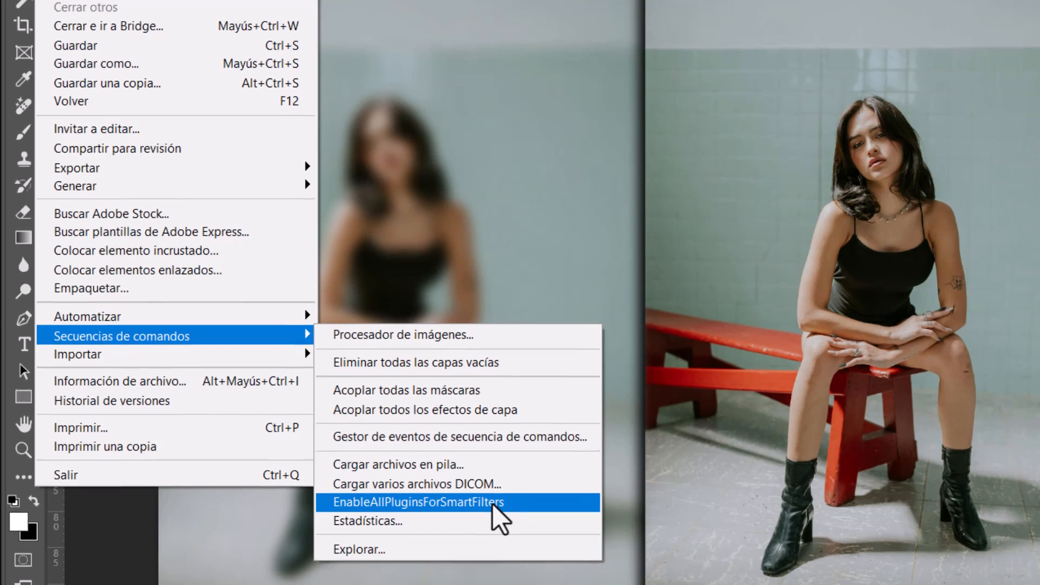
pyautogui.click(493, 505)
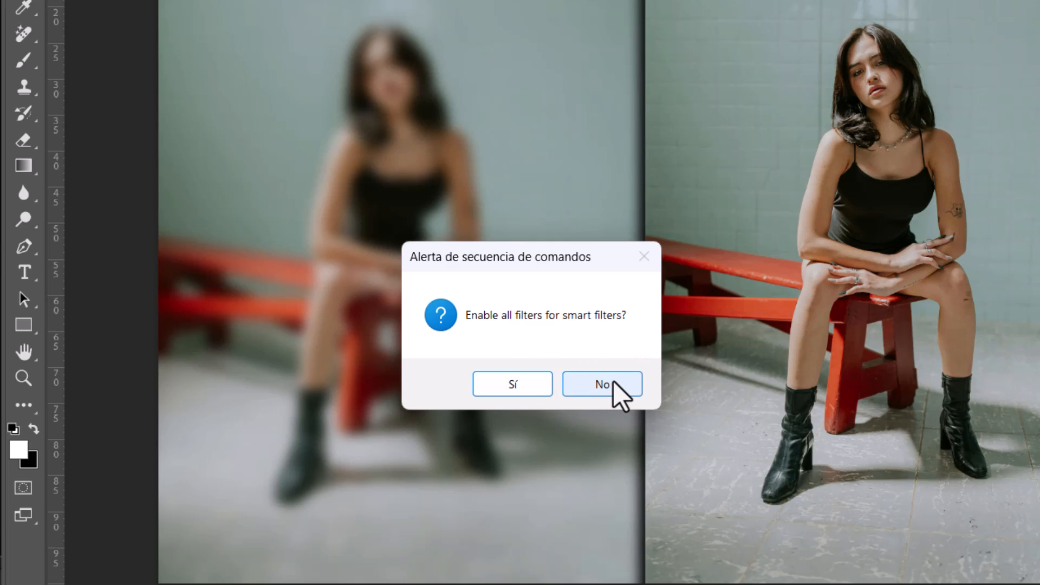
pyautogui.click(511, 399)
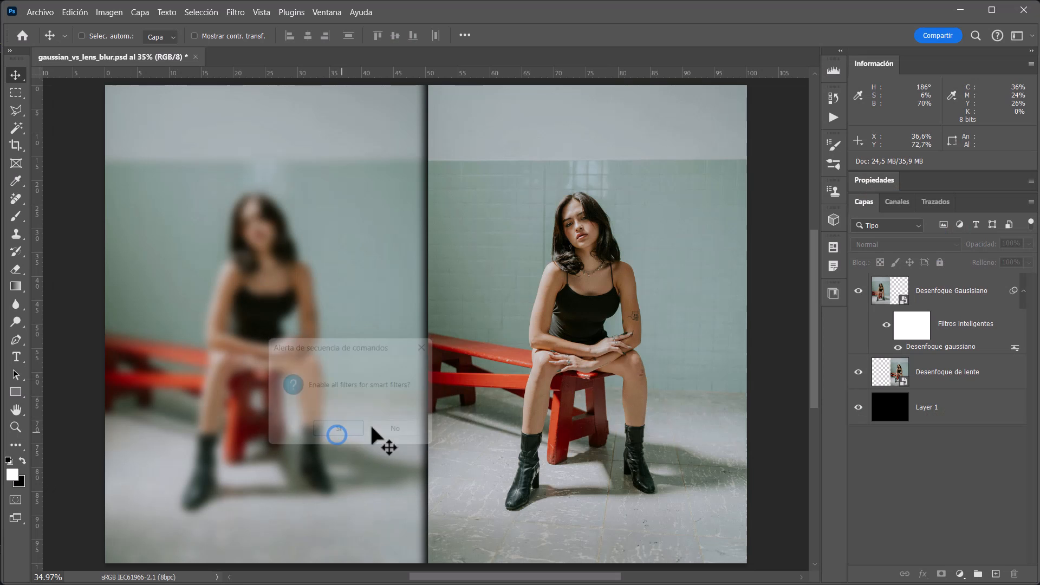
# - Apply a Lens Blur with radius 40, brightness 84 and threshold 124 to the Desenfoque de lente smart object
pyautogui.click(956, 386)
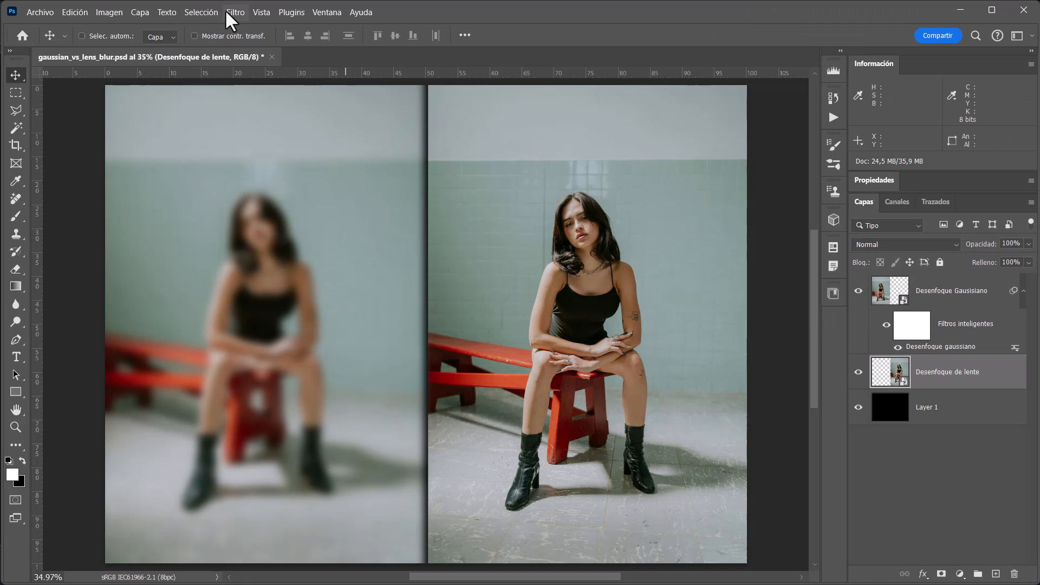
pyautogui.click(227, 12)
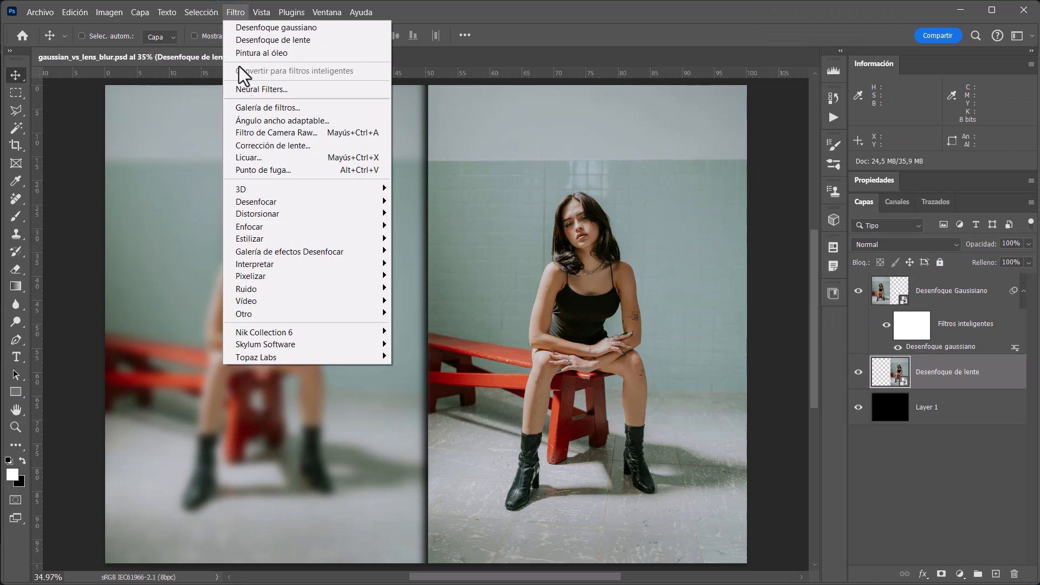
pyautogui.moveTo(301, 200)
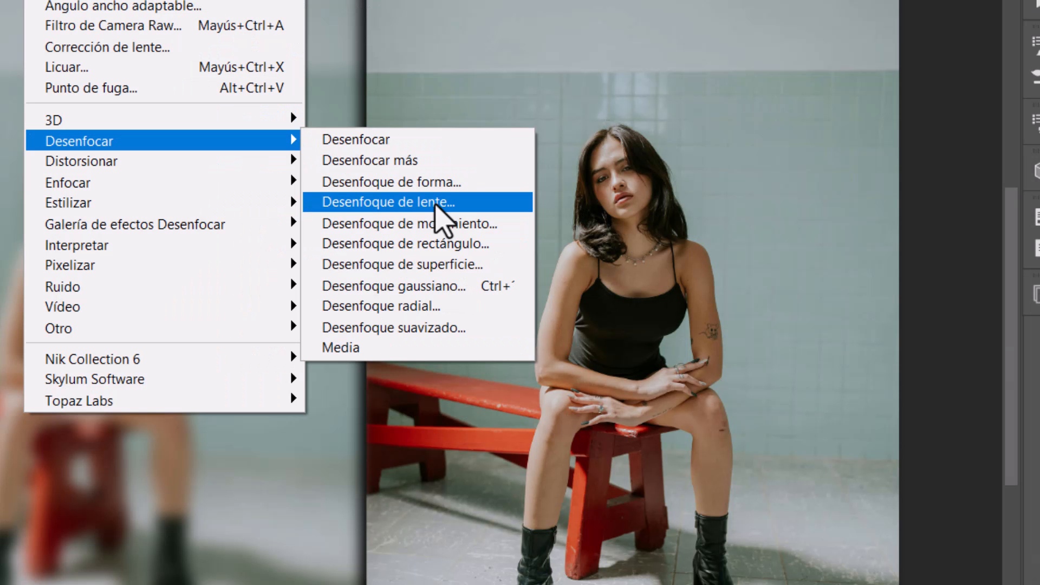
pyautogui.click(436, 205)
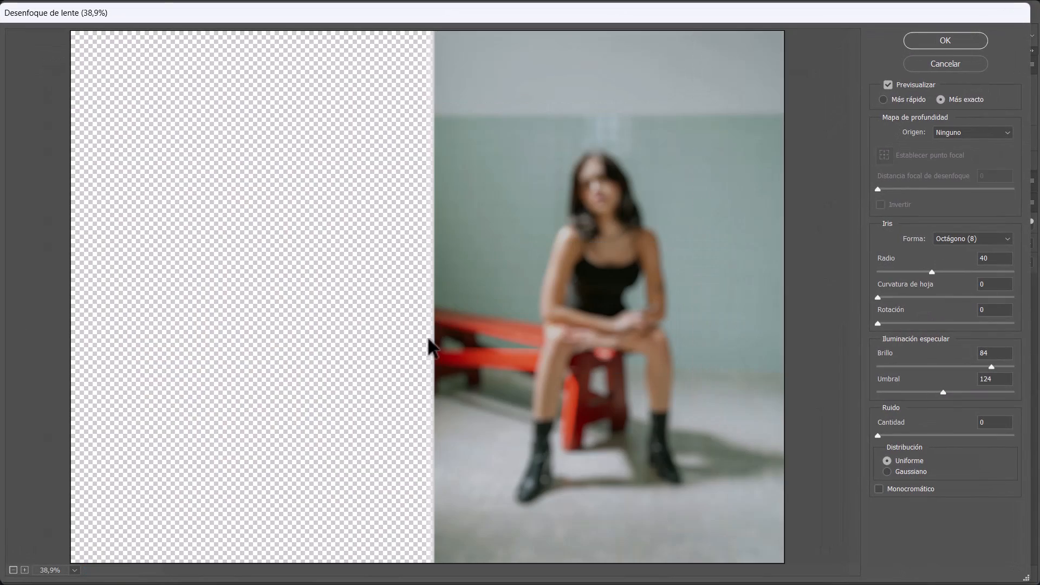
pyautogui.click(951, 39)
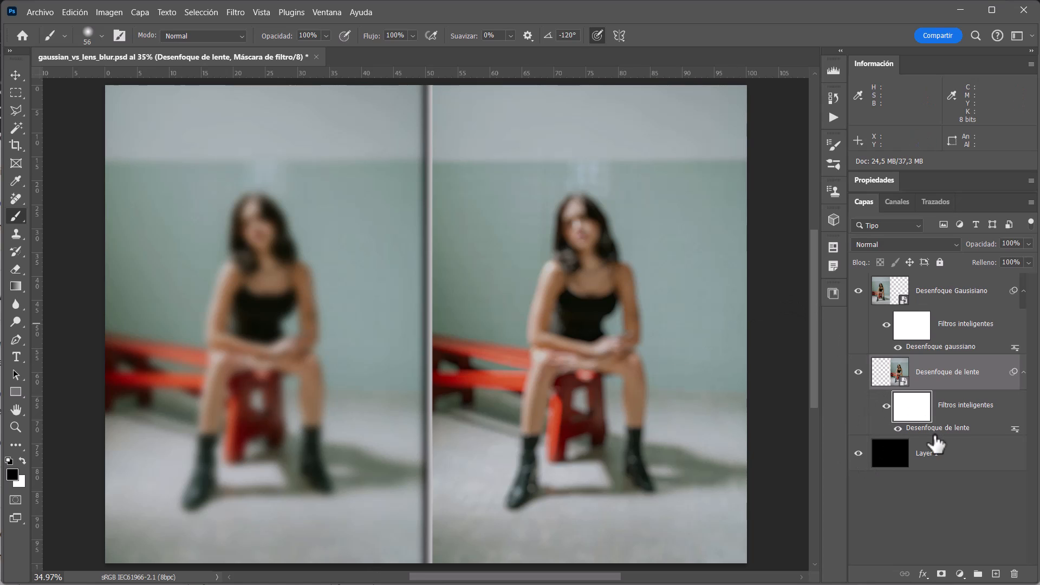
# - Reopen the Desenfoque de lente smart filter's settings, examine the depth map source options, and cancel without changing the filter
pyautogui.doubleClick(946, 429)
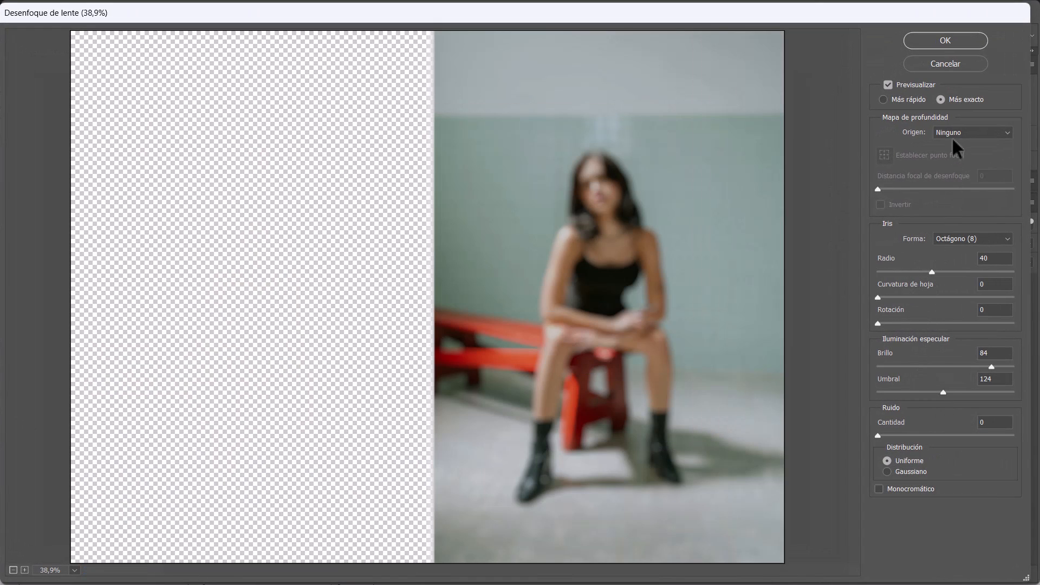
pyautogui.click(960, 134)
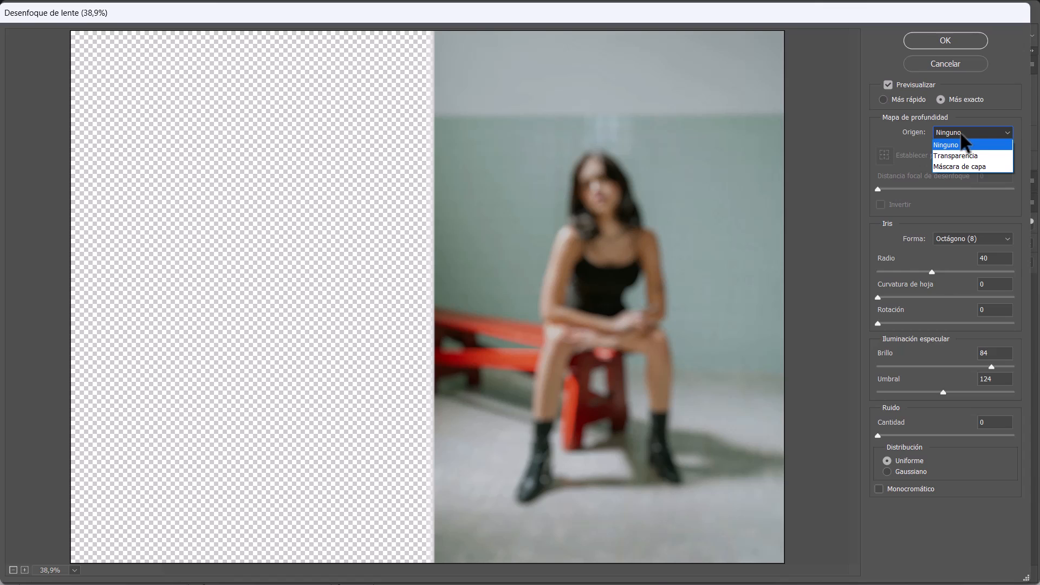
pyautogui.press('Down')
pyautogui.press('Down')
pyautogui.click(930, 60)
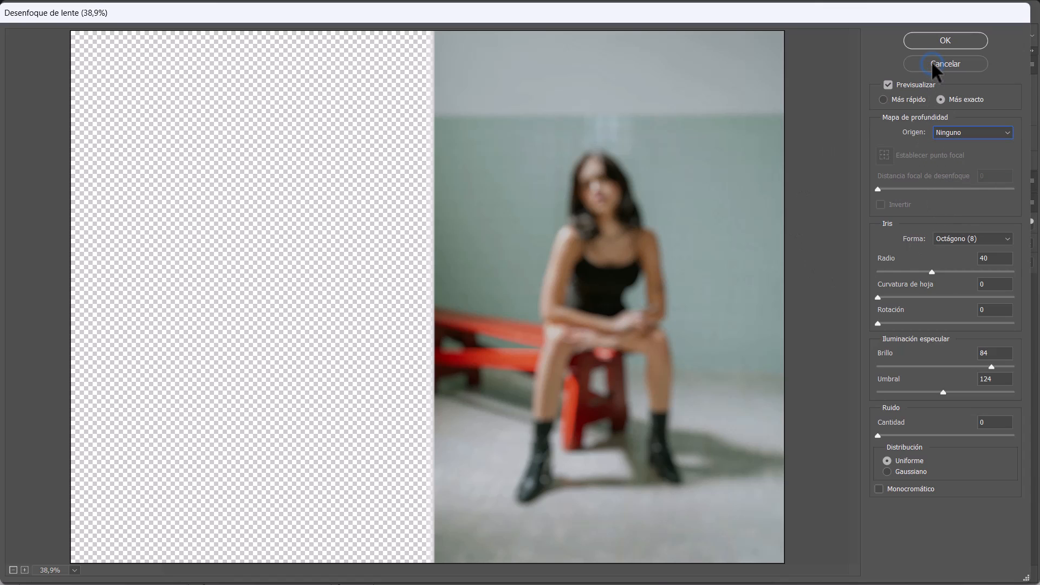
pyautogui.click(931, 61)
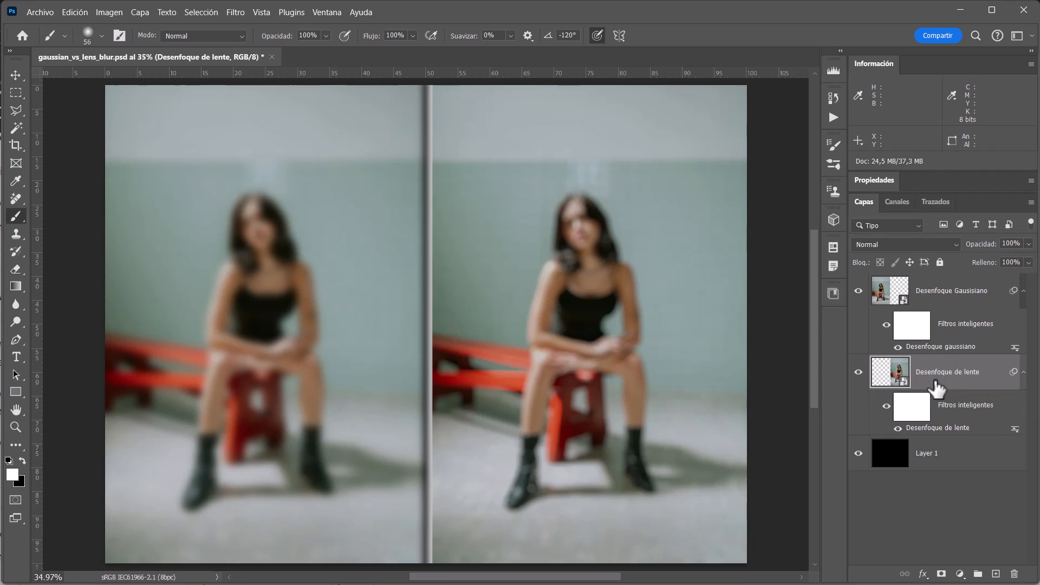
# - Paint black with a size 127 brush on the Desenfoque de lente filter mask over the boot nearest the image's right edge, and check the masked result
pyautogui.click(908, 411)
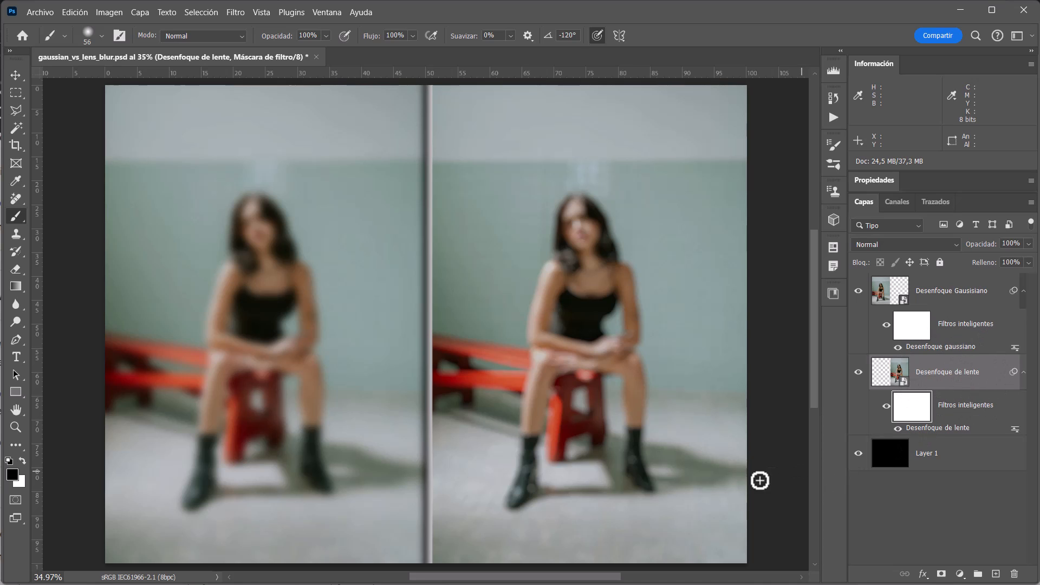
pyautogui.moveTo(648, 495); pyautogui.dragTo(704, 487)
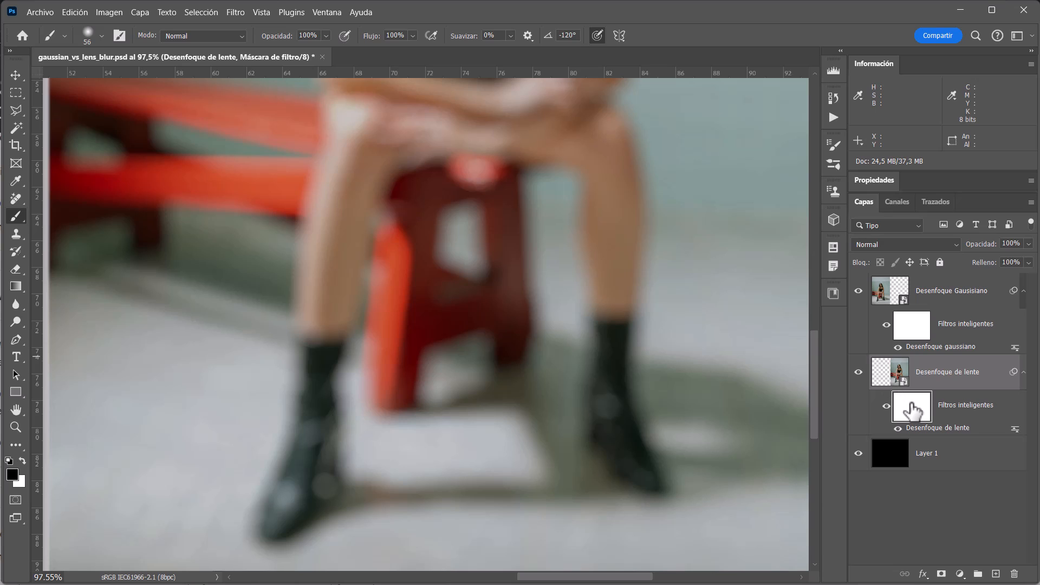
pyautogui.moveTo(683, 450)
pyautogui.mouseDown()
pyautogui.moveTo(564, 474)
pyautogui.moveTo(716, 468)
pyautogui.mouseUp()
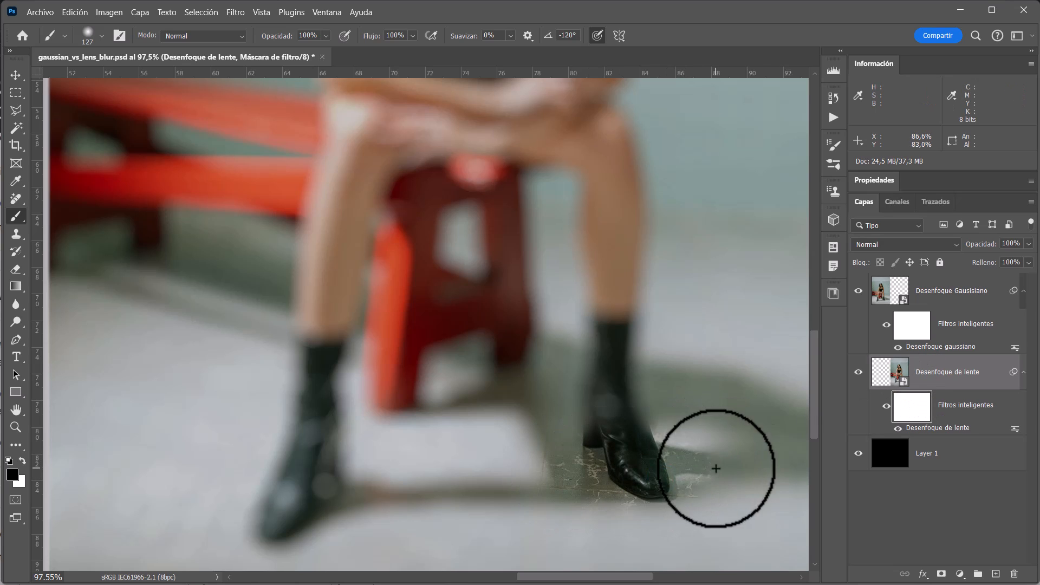
pyautogui.click(887, 406)
pyautogui.click(887, 406)
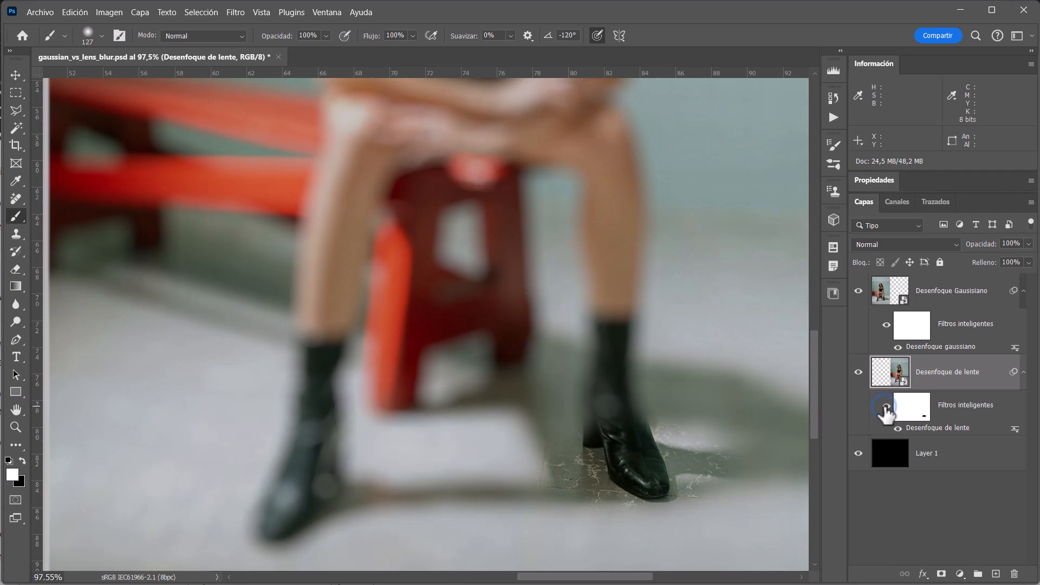
pyautogui.press('x')
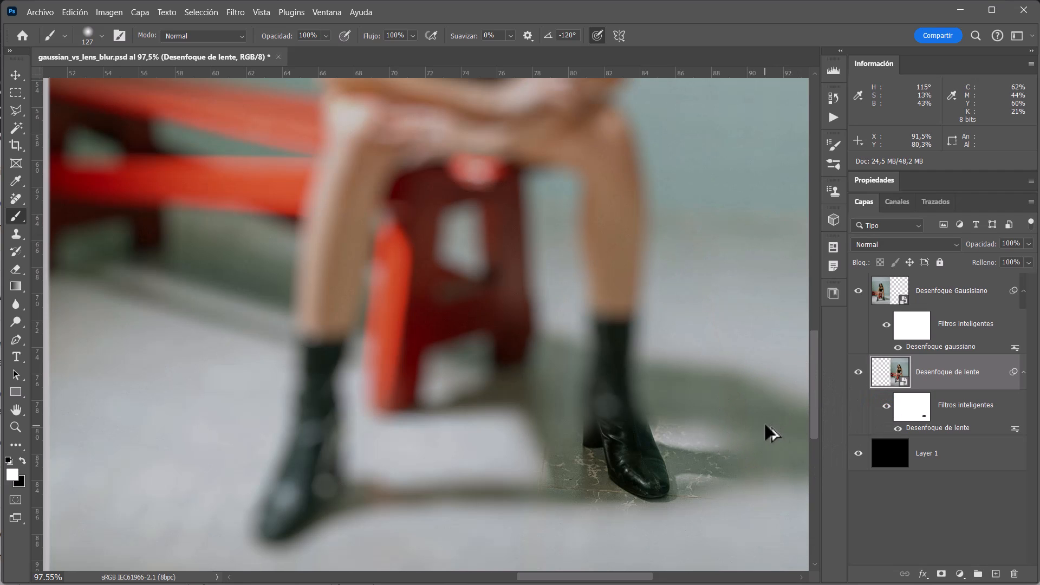
pyautogui.hotkey('ctrl', '0')
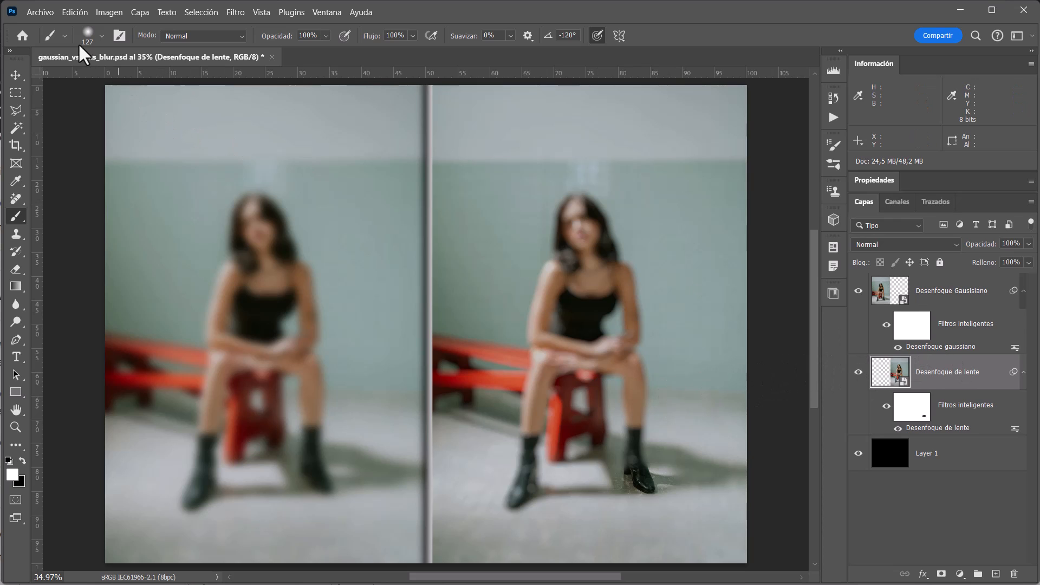
# - Run the EnableAllPluginsForSmartFilters script again, agree to enable all filters for smart filters, and deselect all layers
pyautogui.click(41, 13)
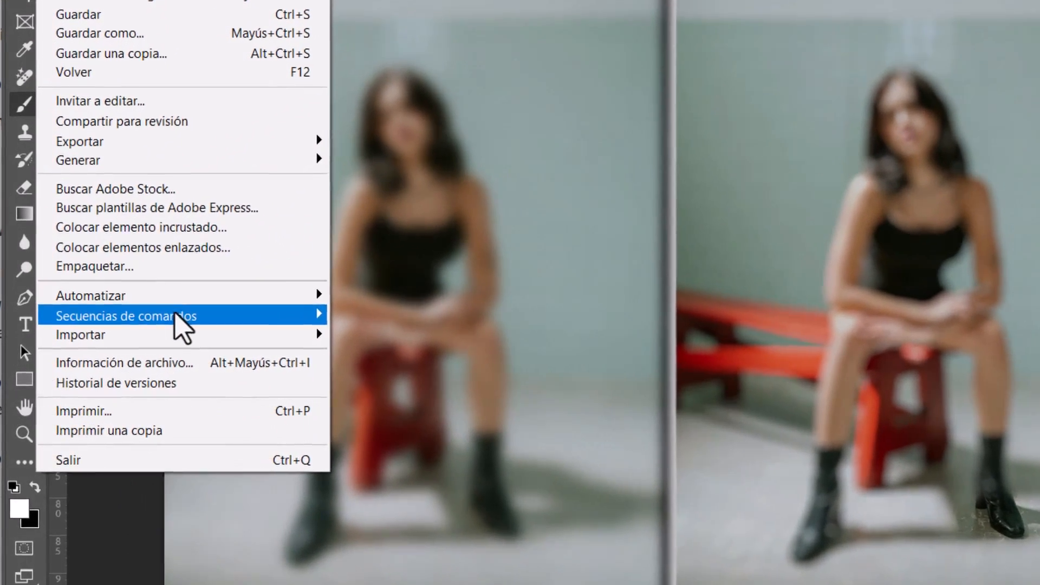
pyautogui.click(175, 314)
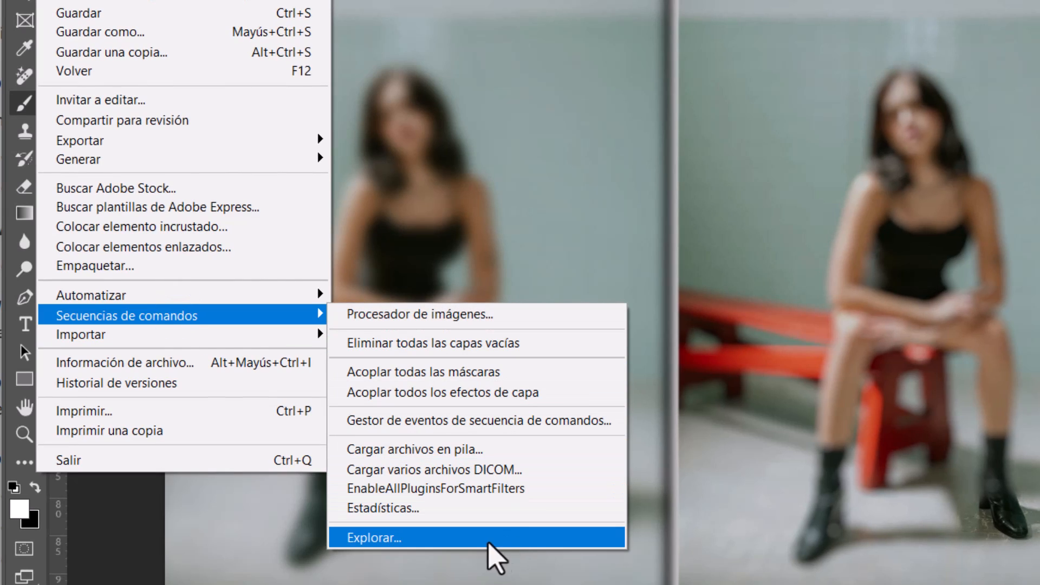
pyautogui.click(497, 489)
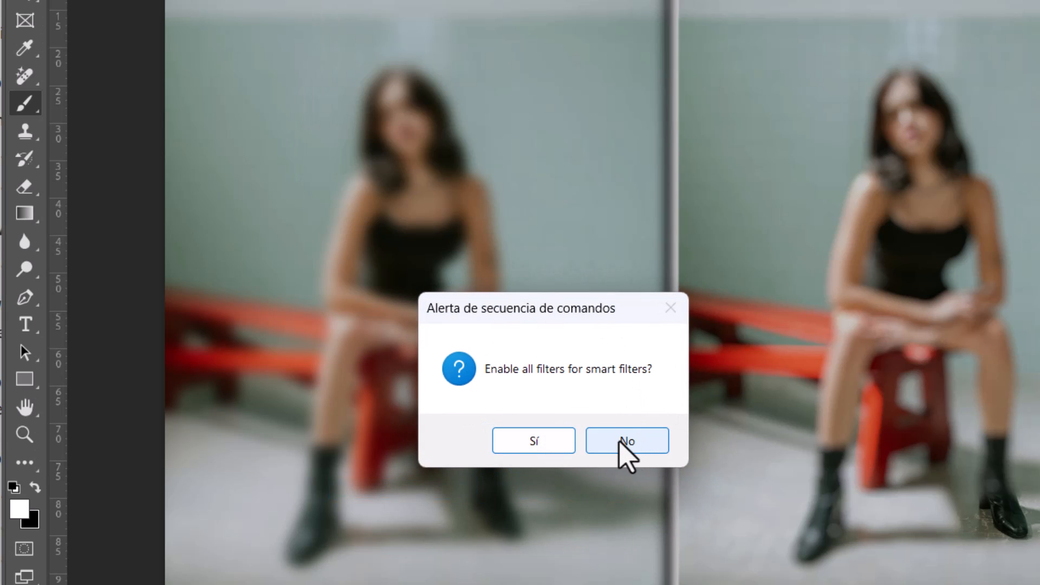
pyautogui.click(670, 307)
pyautogui.click(534, 440)
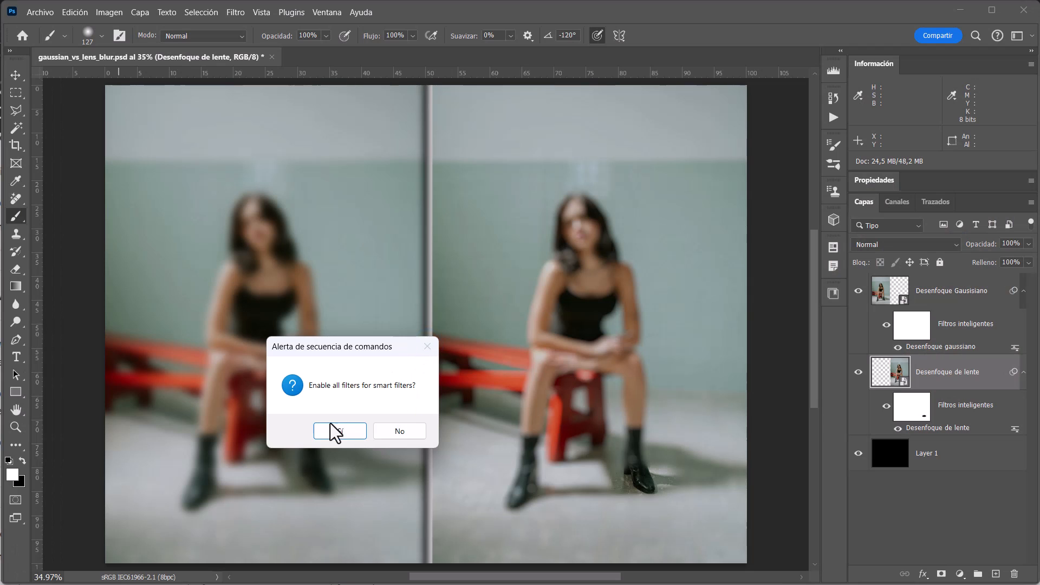
pyautogui.click(936, 505)
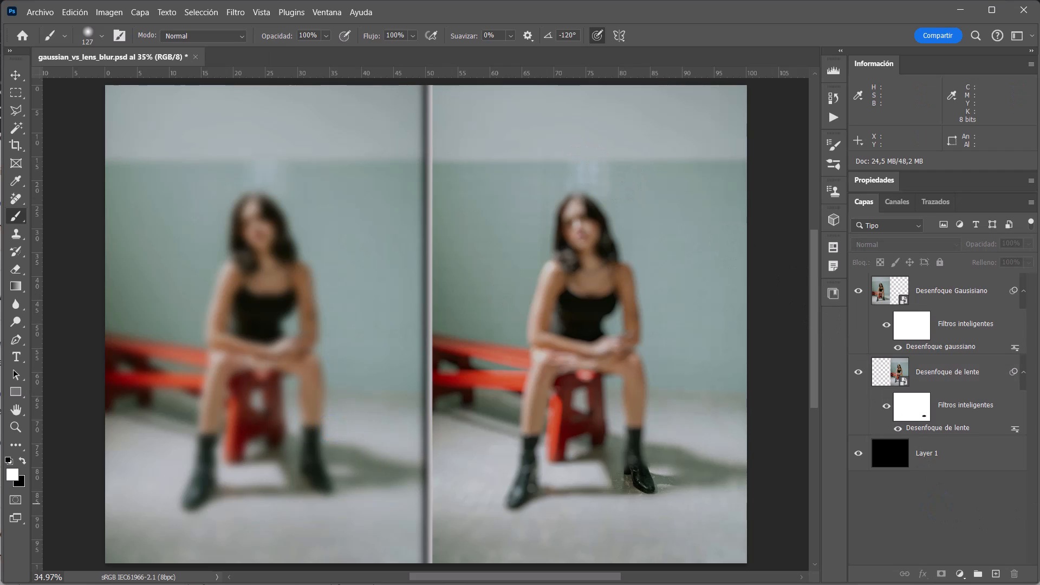